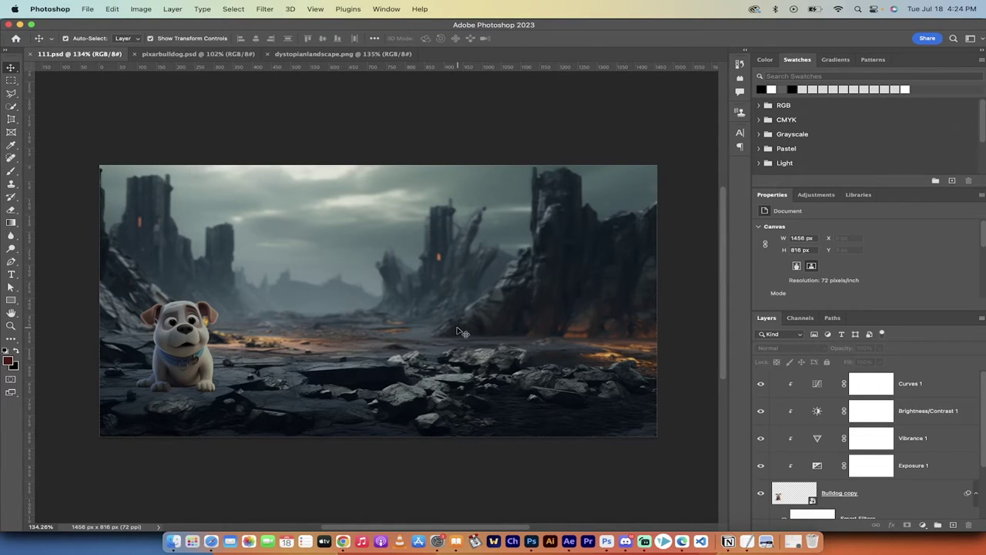
- Review the pixarbulldog.psd and dystopianlandscape.png source images, the 111.psd composite made from them, and the available adjustment layer types
left_click(203, 58)
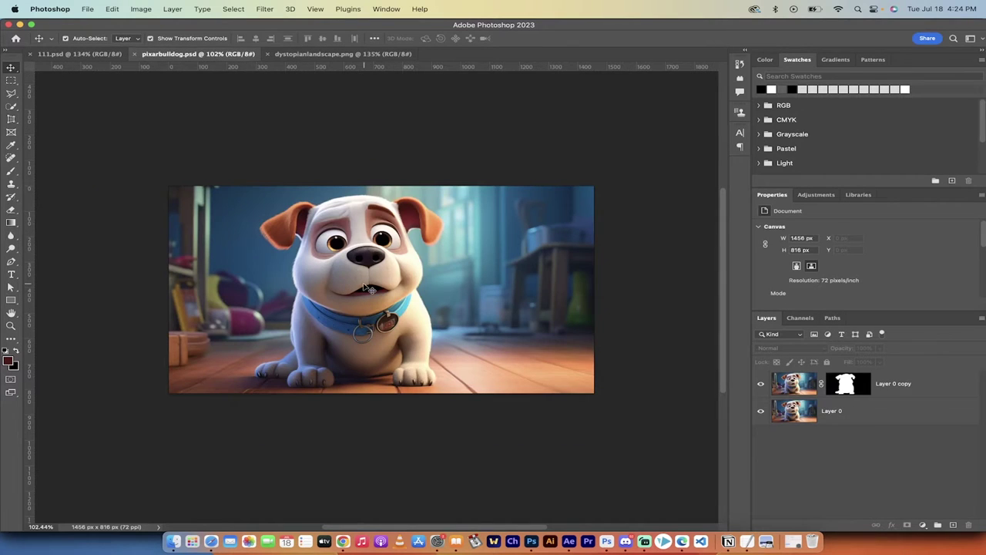
scroll(366, 287, "up", 2)
scroll(367, 288, "down", 1)
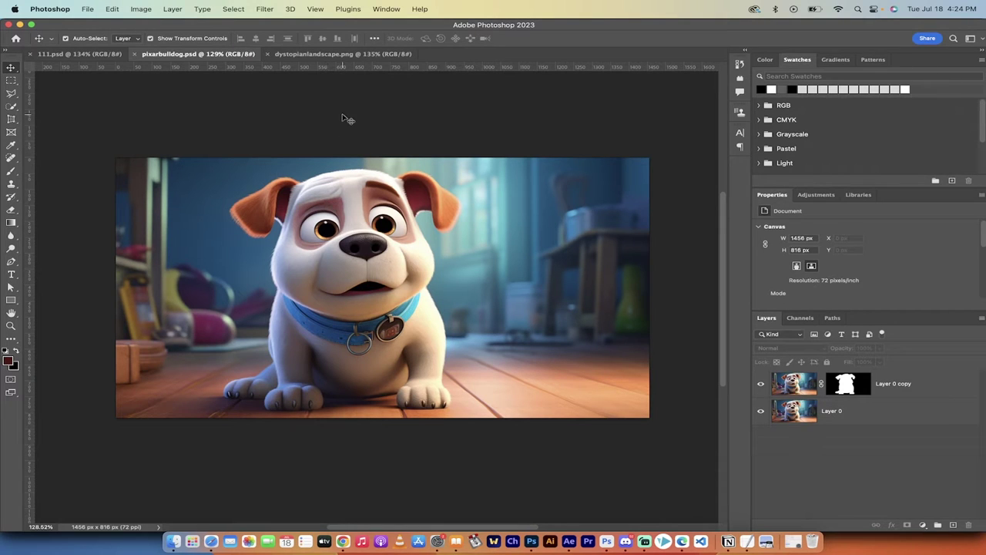
left_click(333, 54)
key("super+equal")
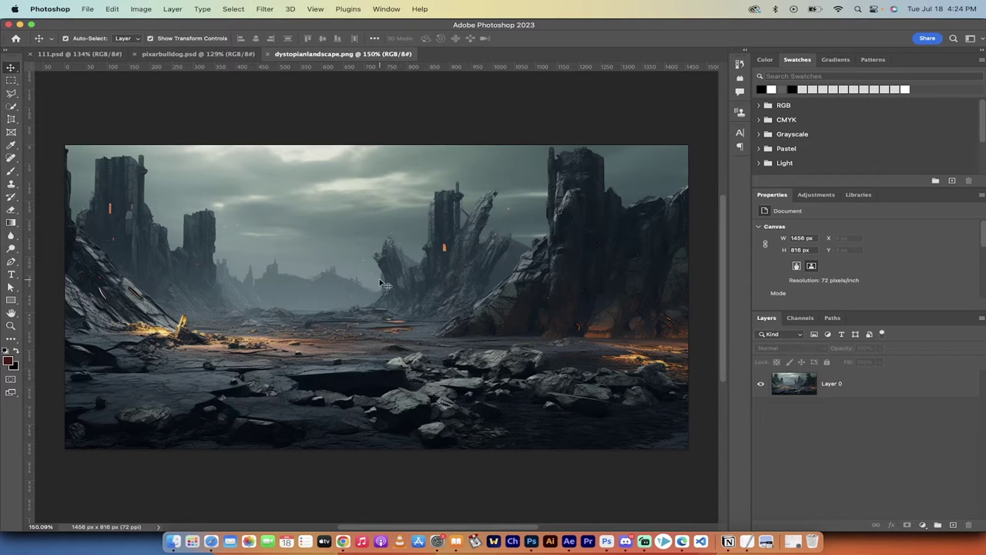
left_click(80, 56)
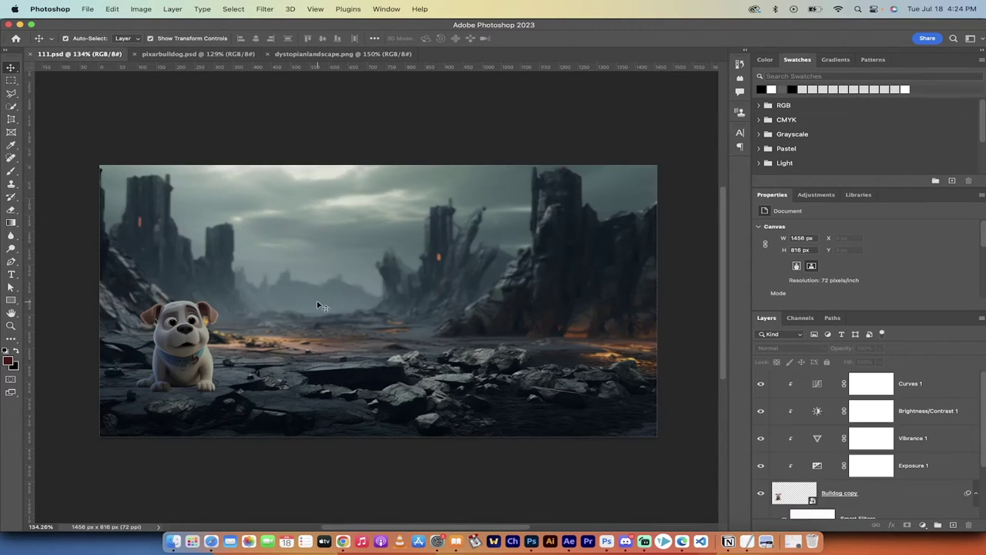
scroll(316, 302, "down", 3)
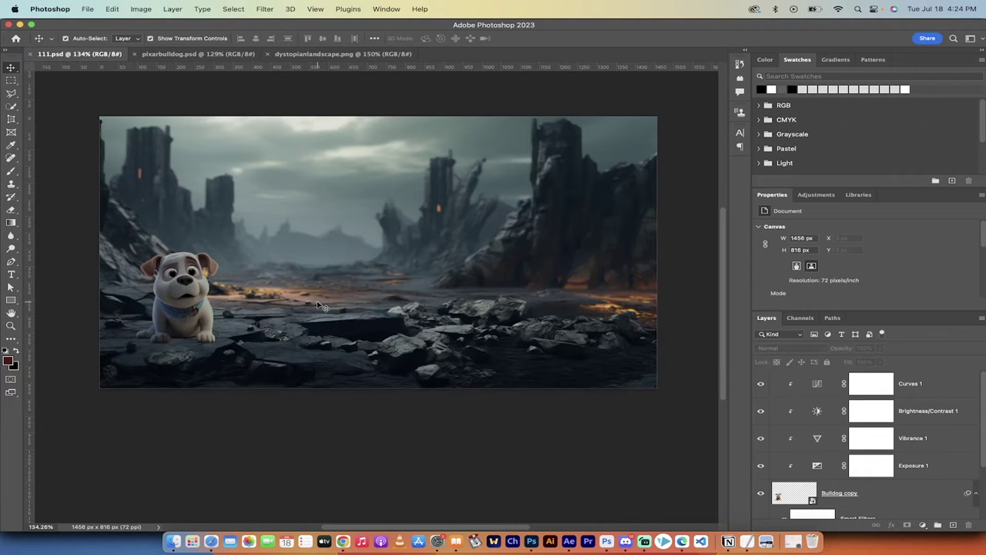
scroll(317, 304, "up", 3)
scroll(317, 304, "up", 1)
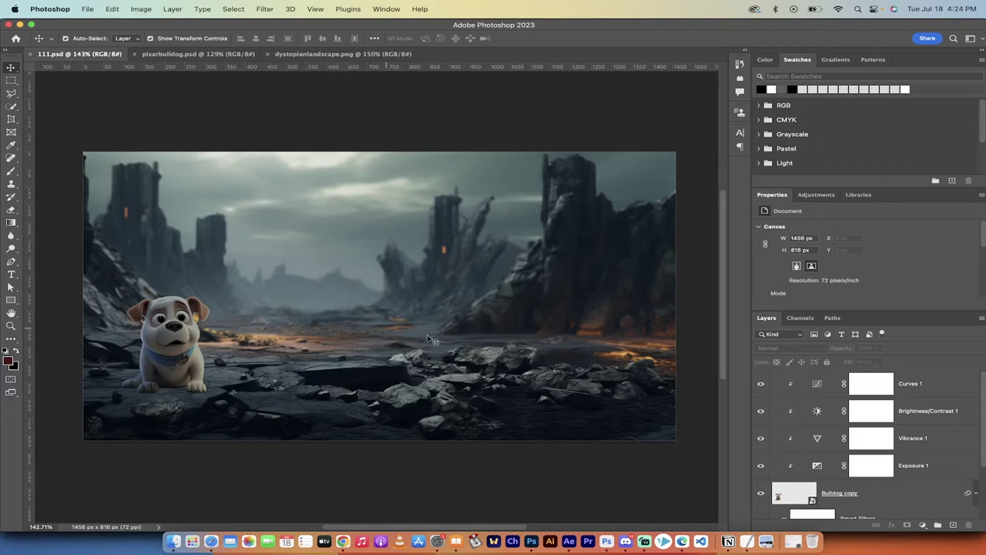
left_click(924, 525)
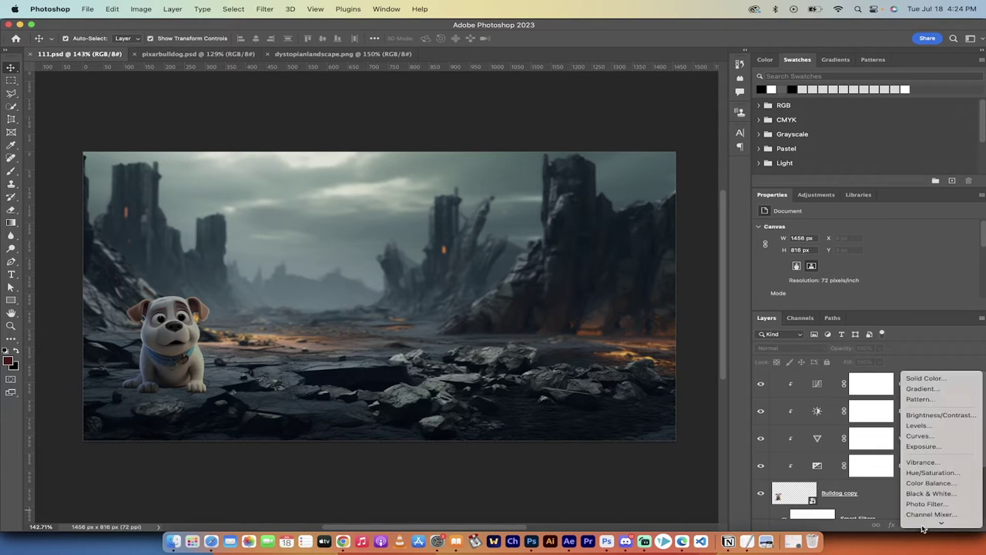
left_click(688, 473)
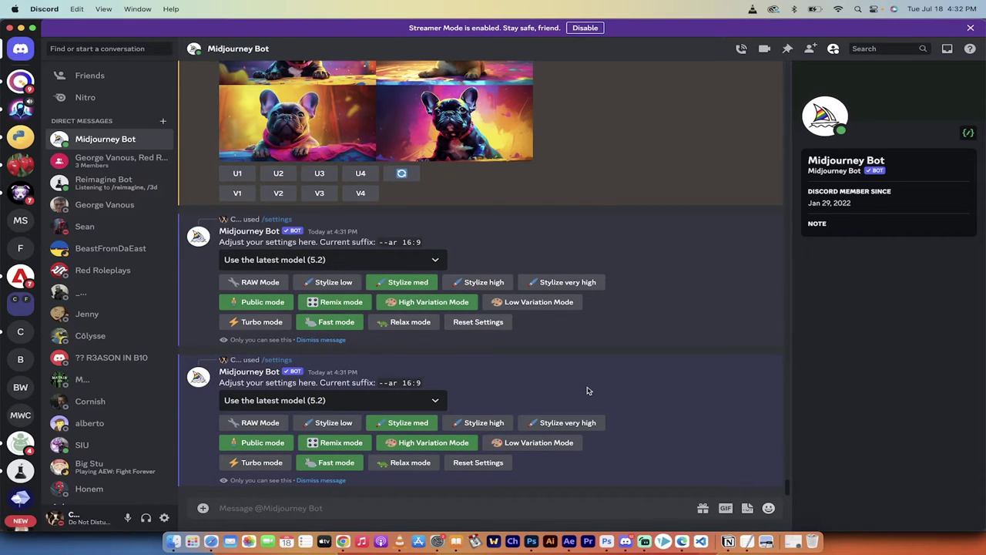
- Review the earlier Midjourney images of the Pixar bulldog and dystopian landscape, viewing the upscaled landscape at larger size
scroll(587, 391, "up", 1)
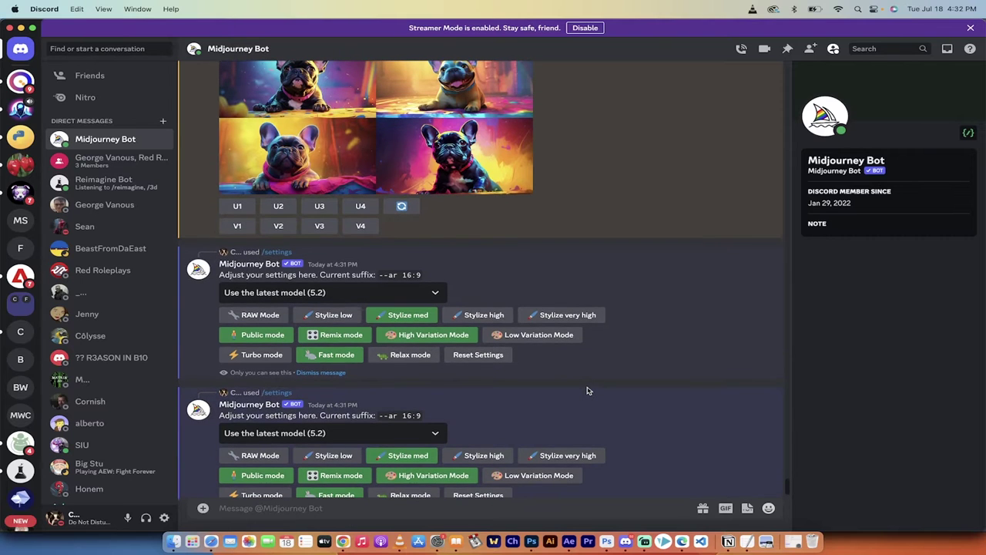
scroll(587, 390, "up", 3)
scroll(587, 390, "down", 4)
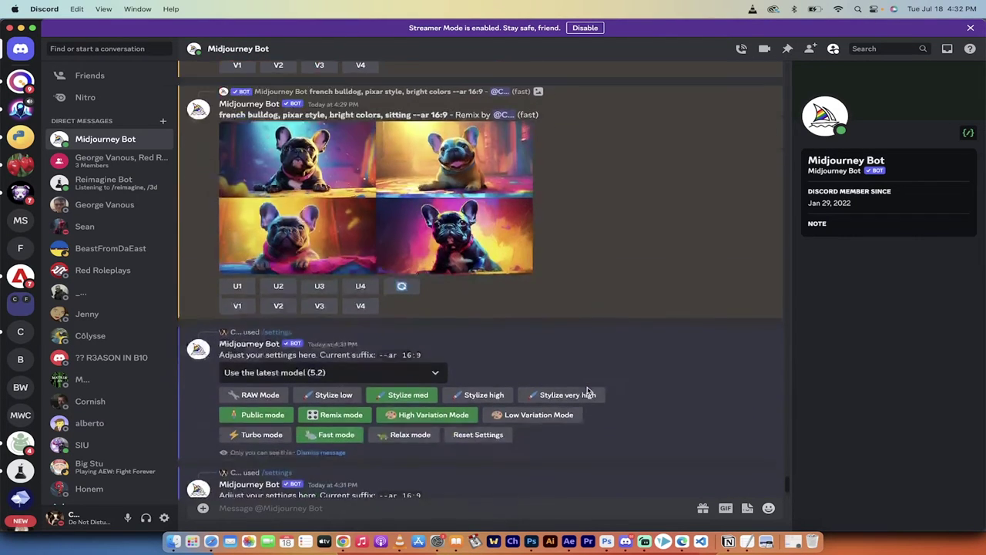
scroll(587, 390, "up", 20)
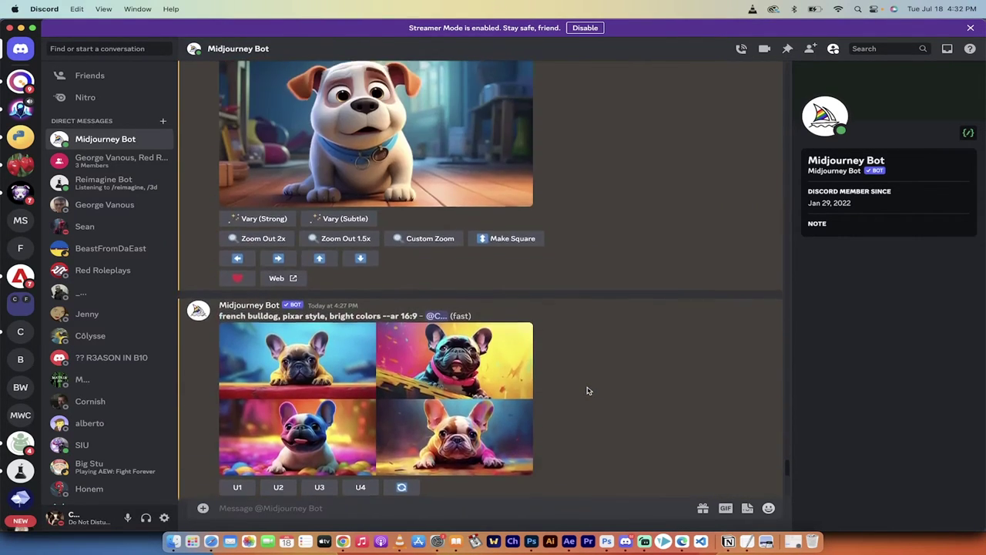
scroll(588, 390, "up", 3)
scroll(590, 359, "up", 1)
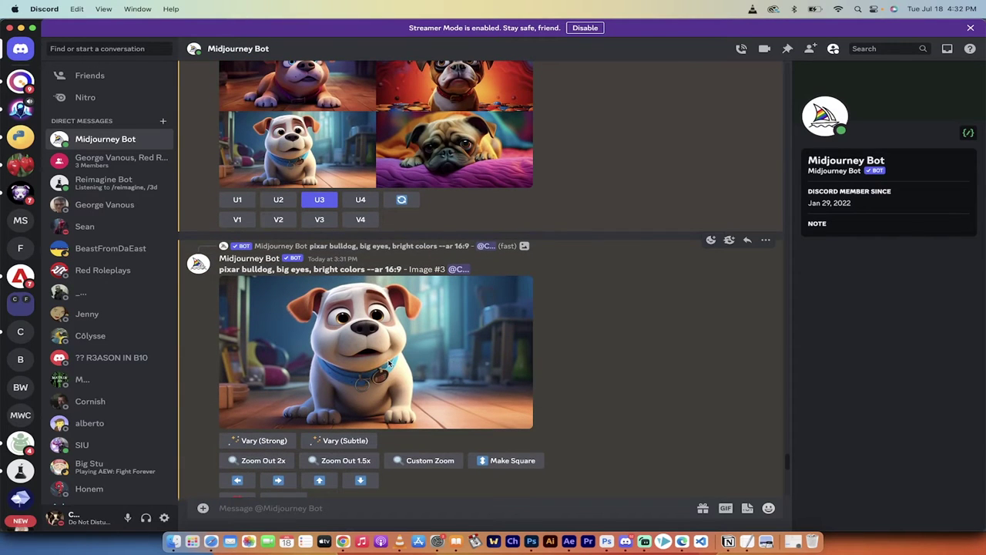
scroll(448, 389, "up", 10)
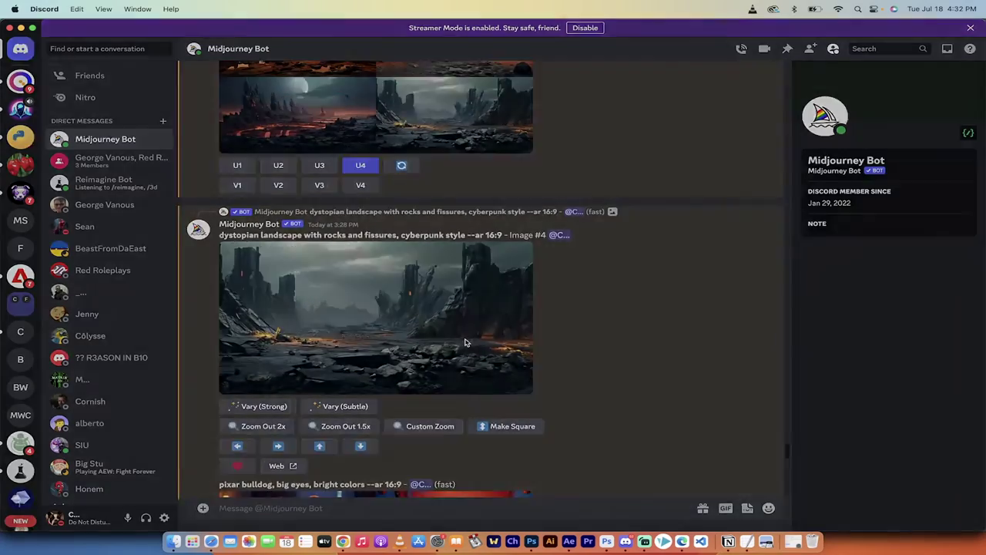
left_click(467, 343)
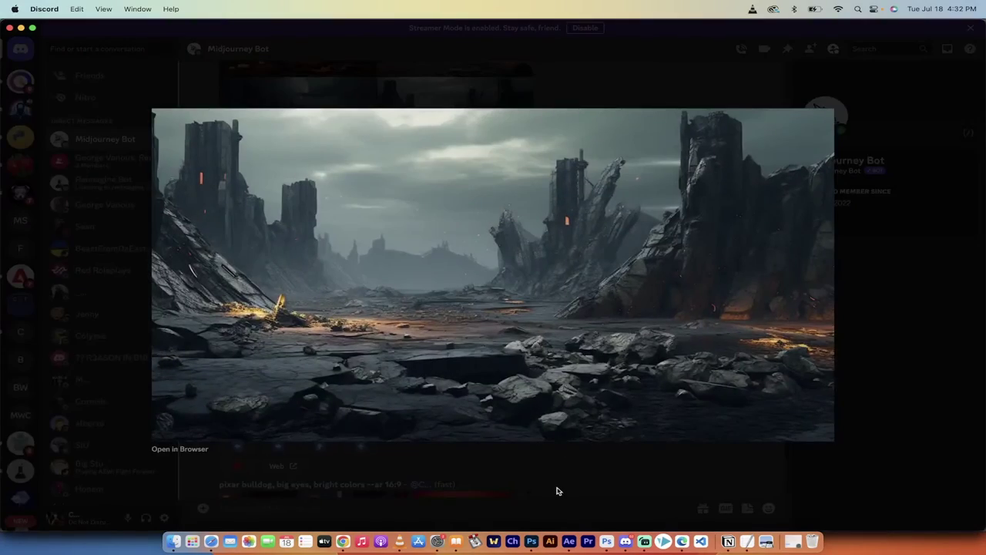
left_click(589, 486)
scroll(589, 486, "down", 15)
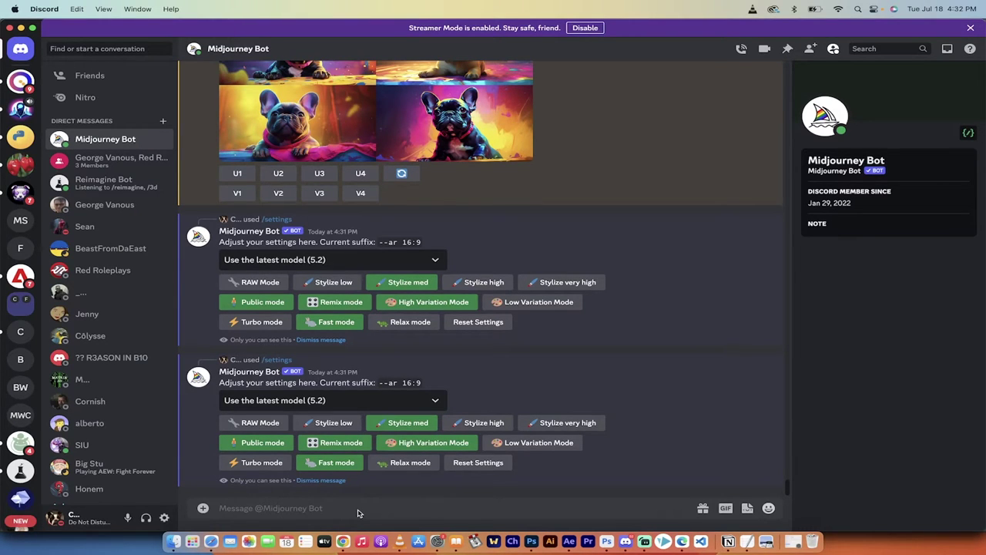
- Submit an /imagine prompt reading "pixar french bulldog, big eyes, bright colors" to the Midjourney Bot
type("/imagine")
key("Return")
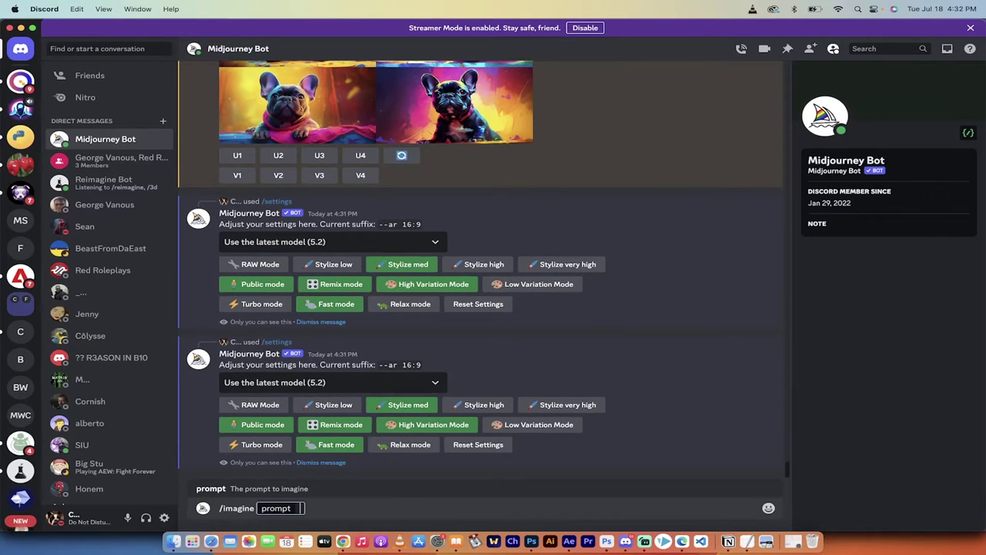
type("pixar bulldog, big eyes, bright colors")
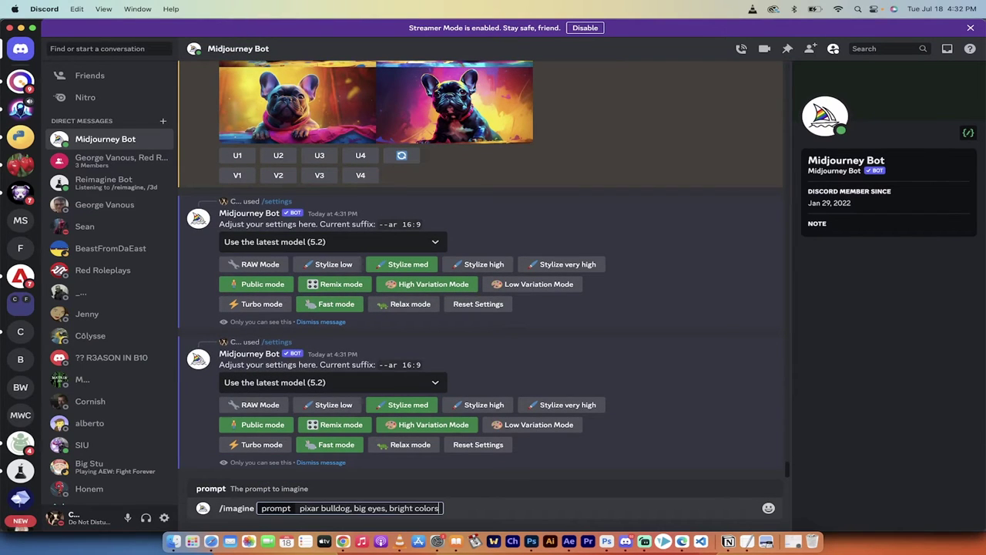
type("french")
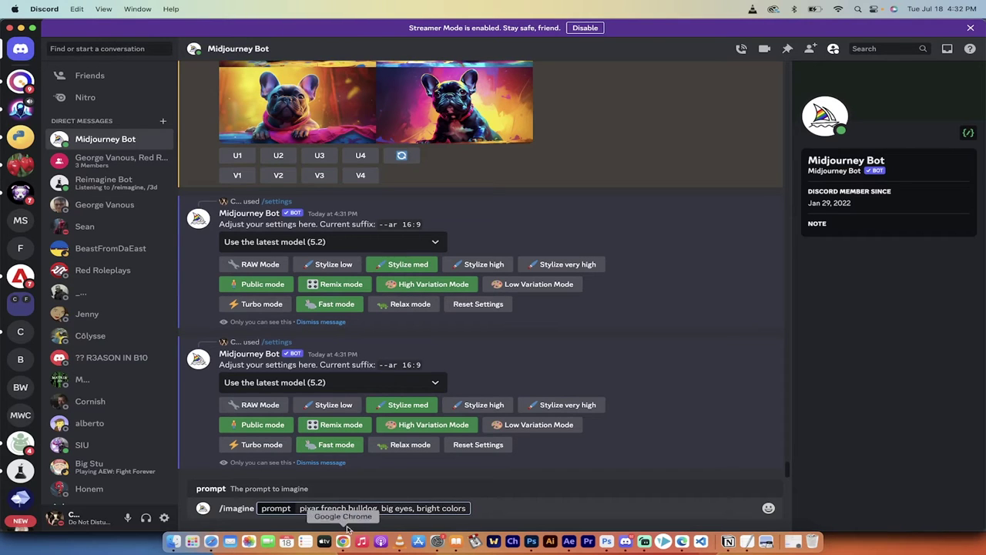
left_click(475, 512)
key("Return")
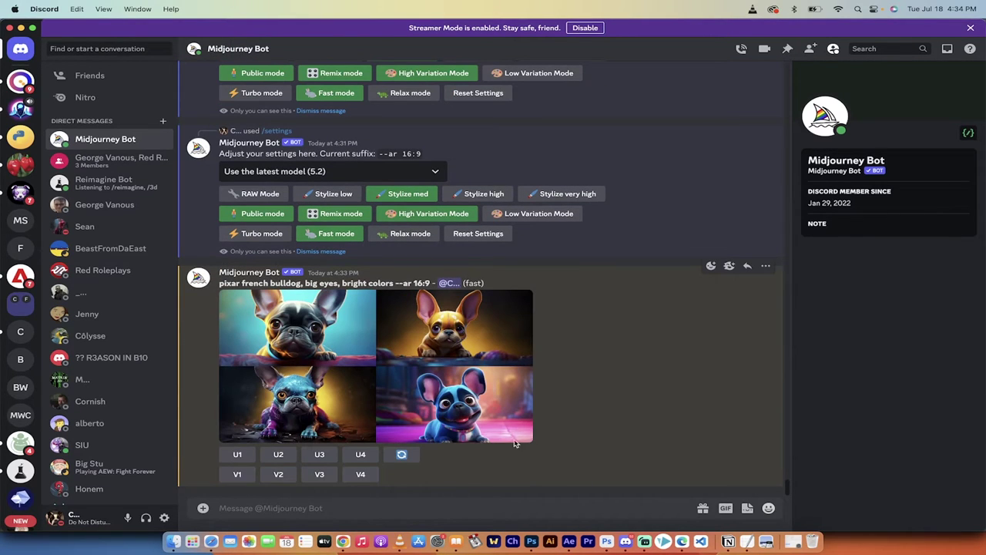
- Inspect the generated French bulldog grid at larger size and upscale its fourth image
left_click(396, 391)
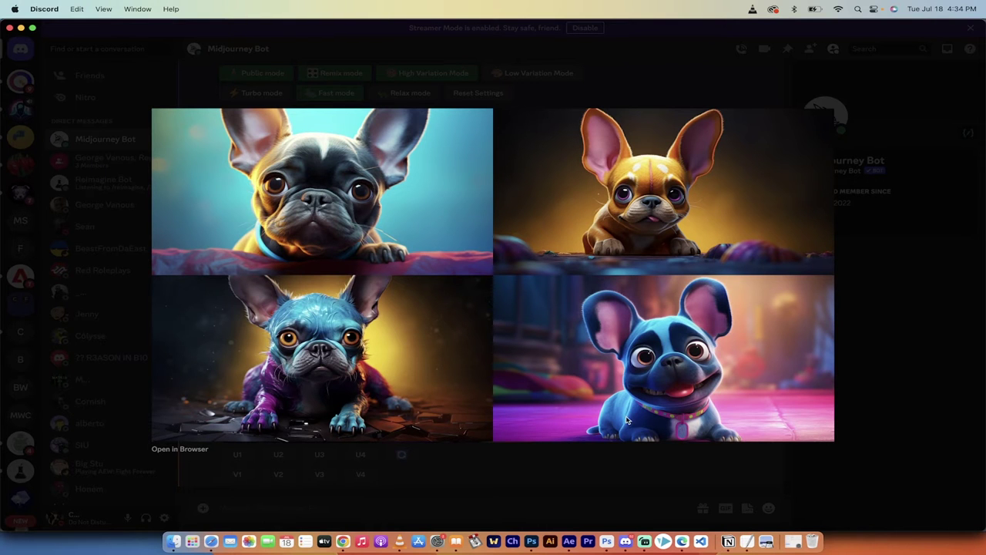
left_click(630, 480)
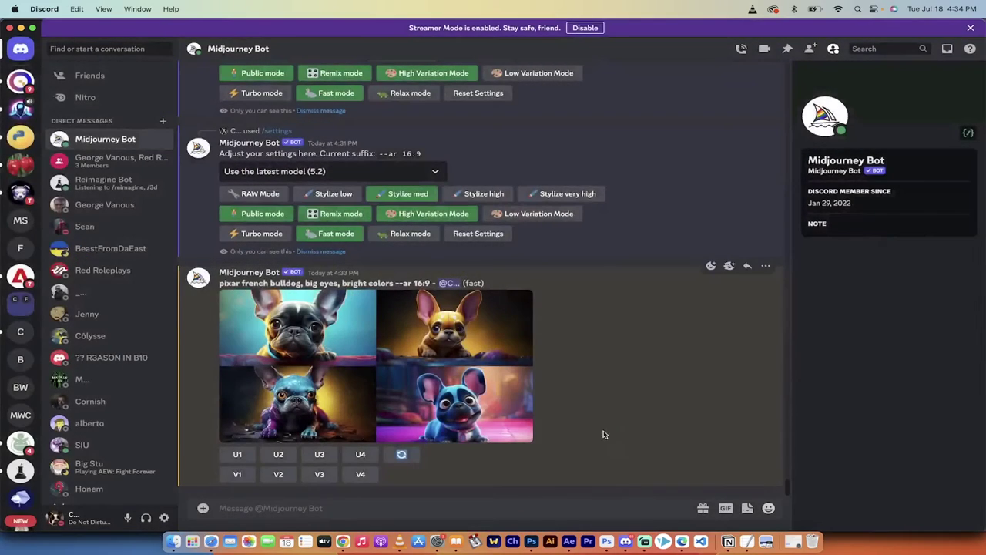
left_click(359, 455)
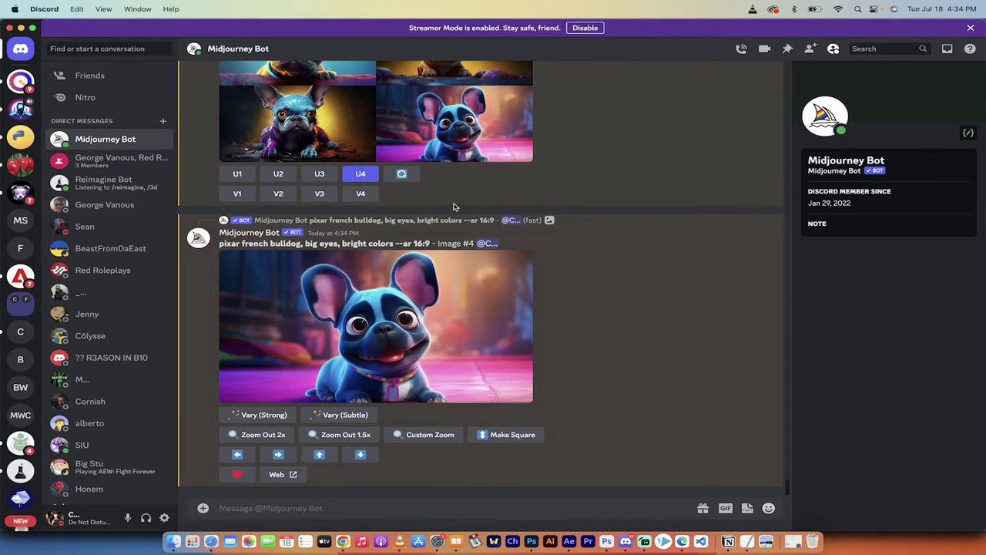
- Save the upscaled French bulldog image as frenchie.png in the Pictures folder
right_click(436, 341)
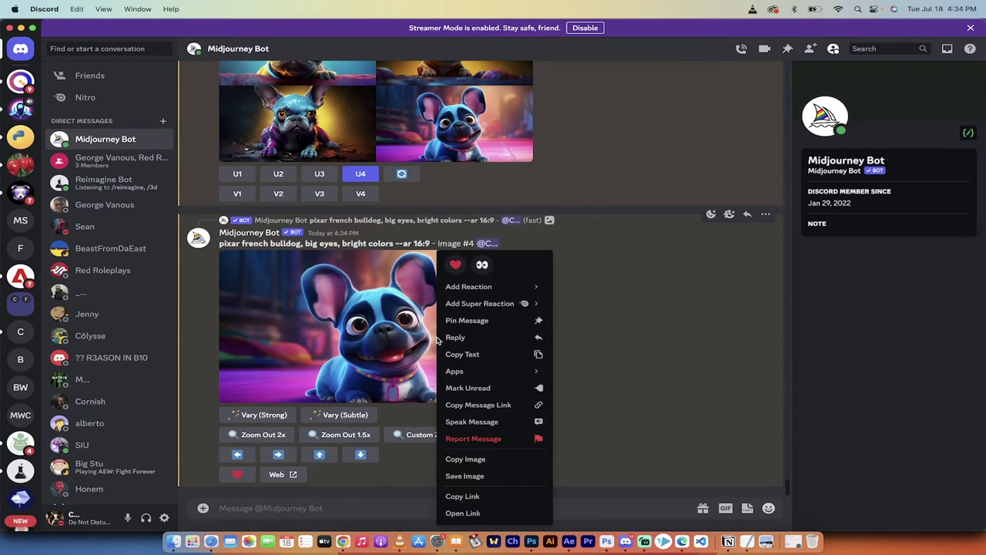
left_click(464, 475)
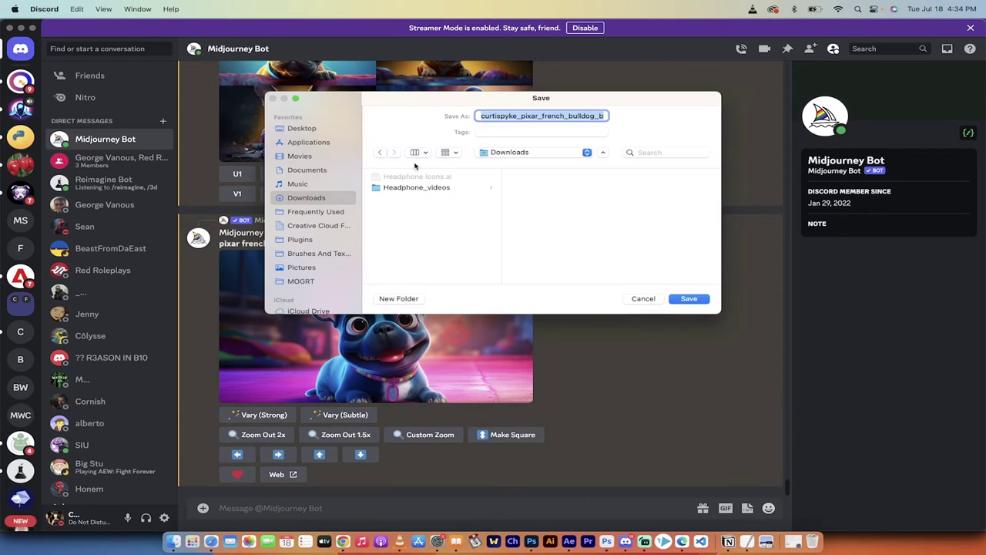
key("BackSpace")
type("frenchie.png")
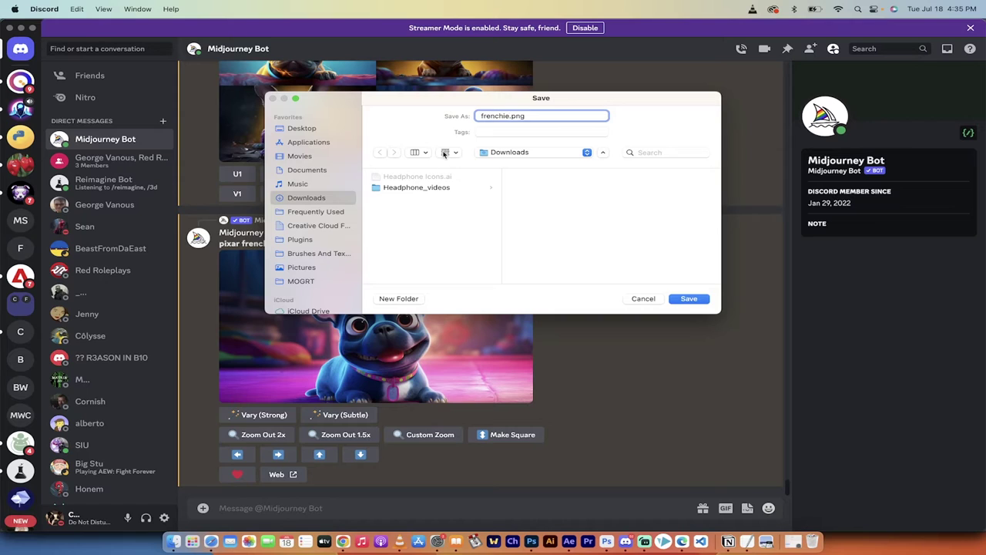
left_click(301, 268)
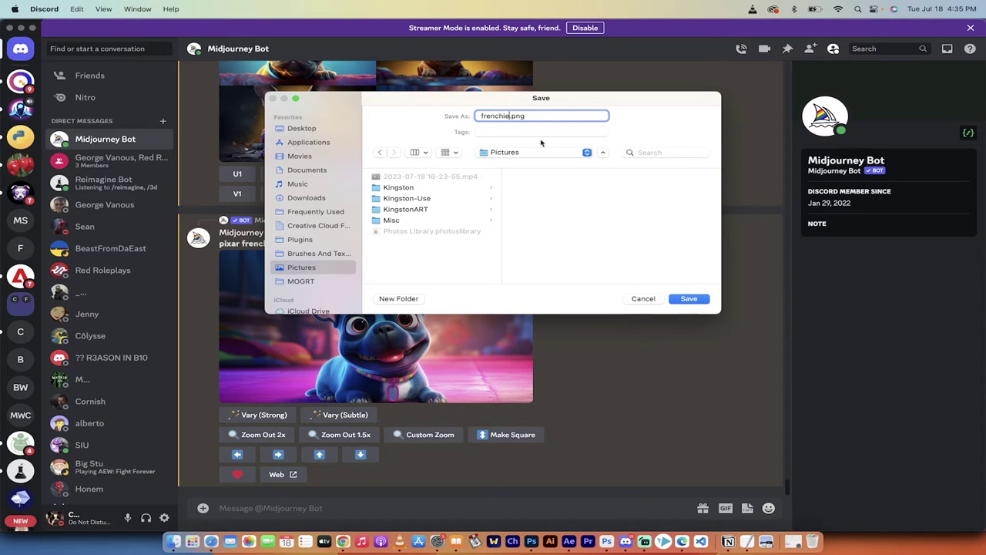
left_click(691, 299)
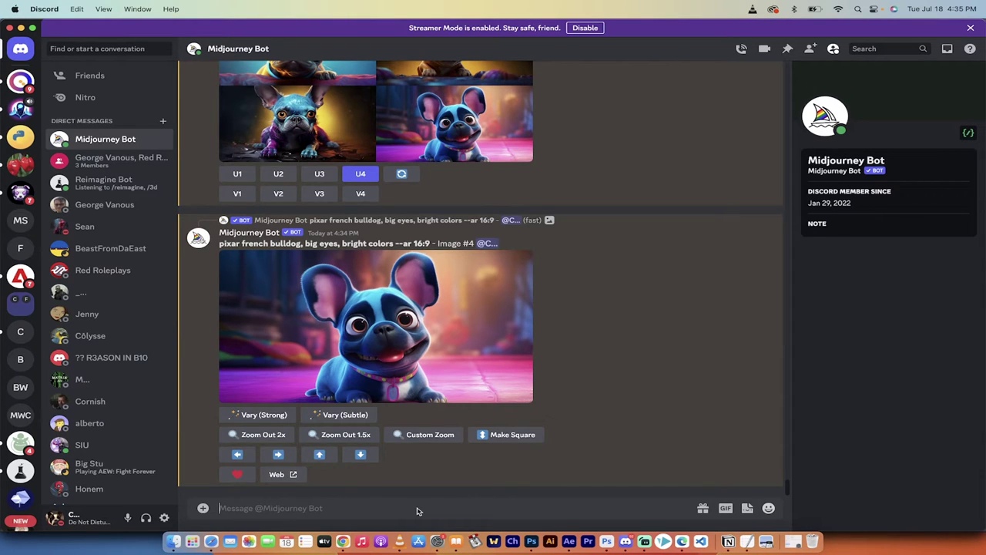
- Submit an /imagine prompt reading "dark dystopian landscape, hellscape, mountains in the background" to the Midjourney Bot
type("/imagine")
key("Tab")
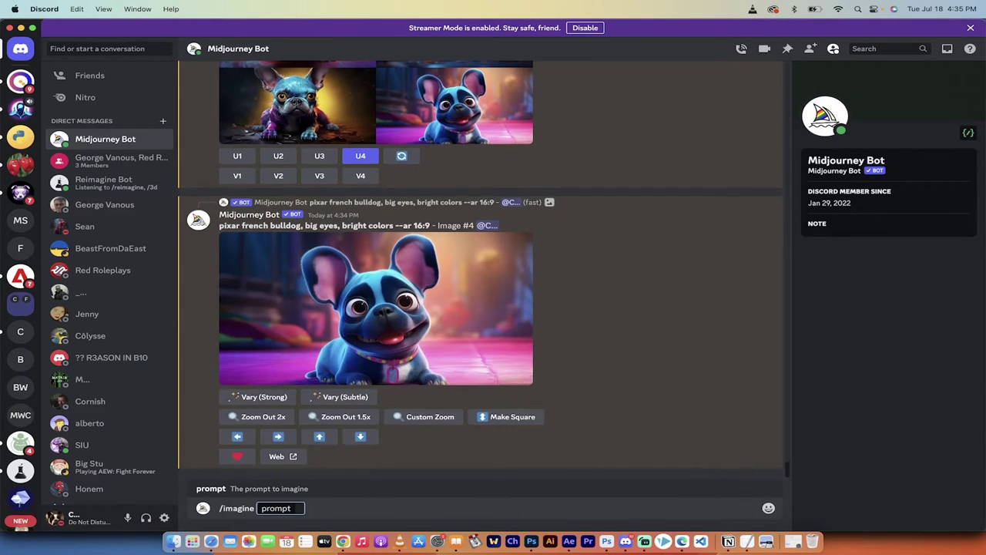
type("dark dystopian landsc")
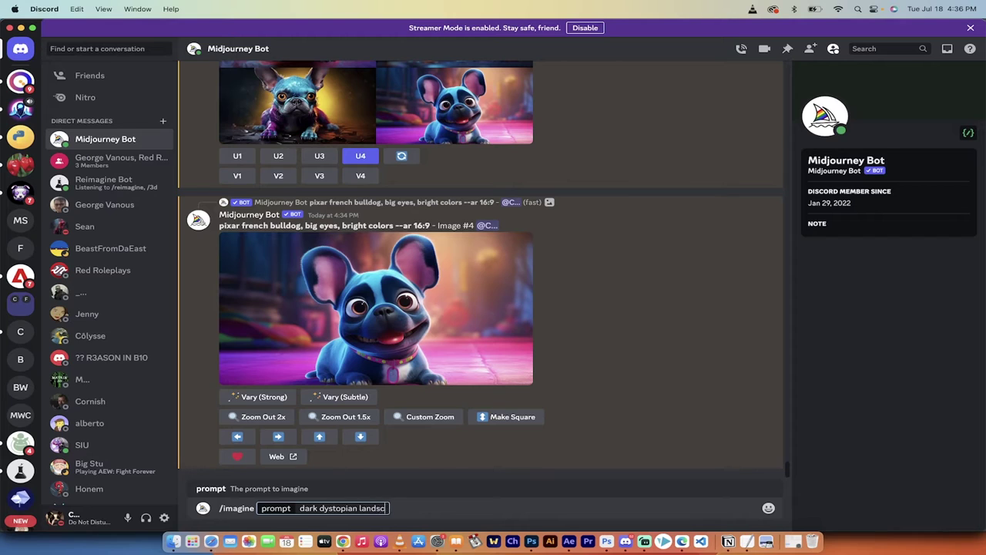
type("ape, hellscape")
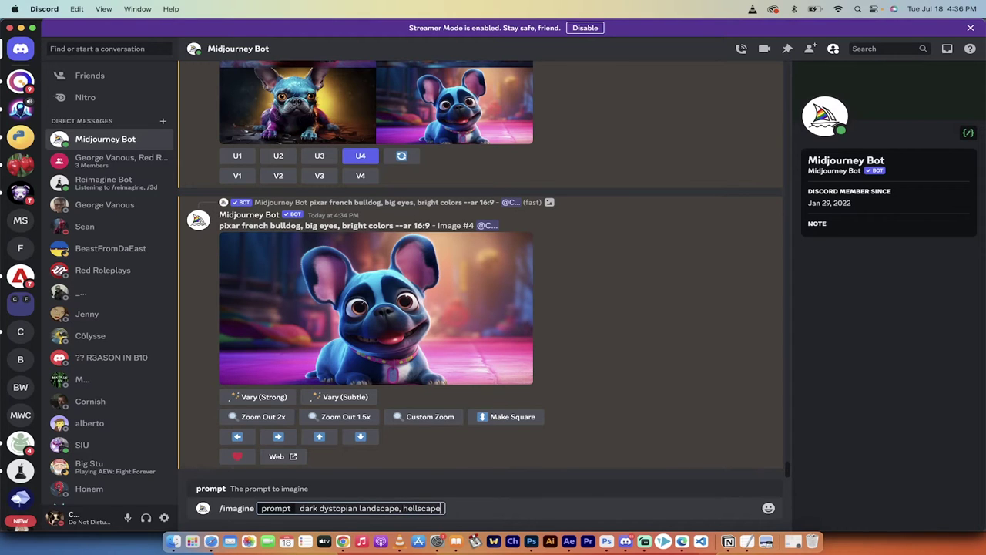
type(", mountains")
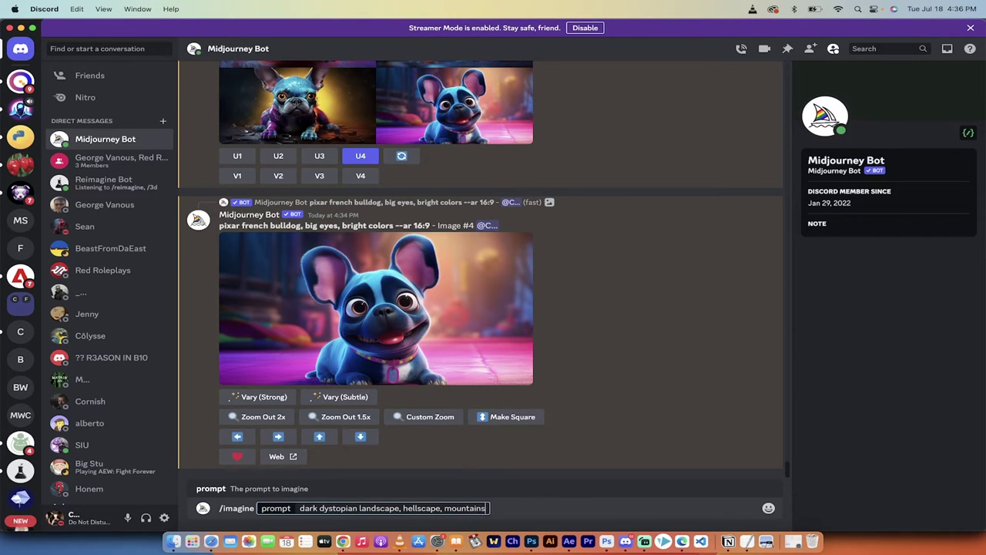
type(" in the background")
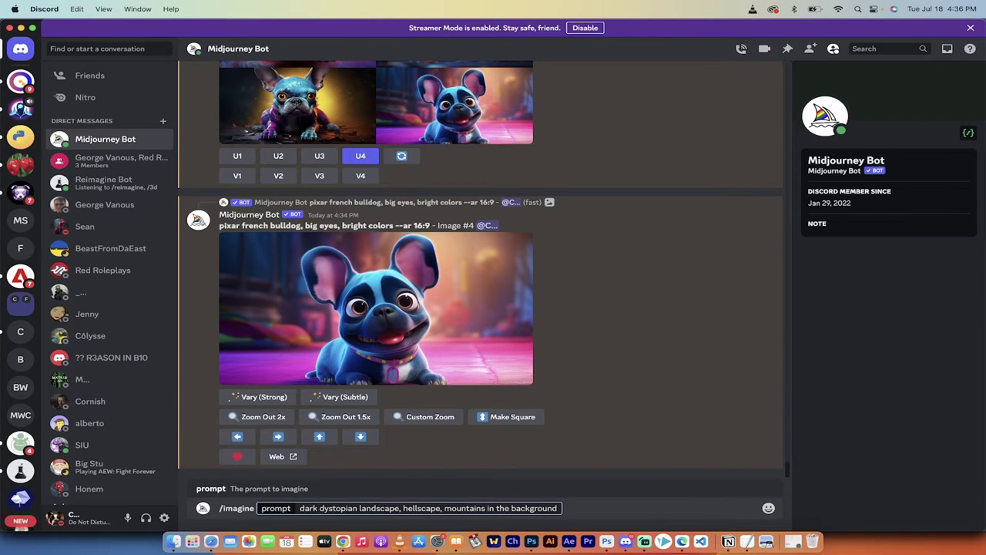
key("Return")
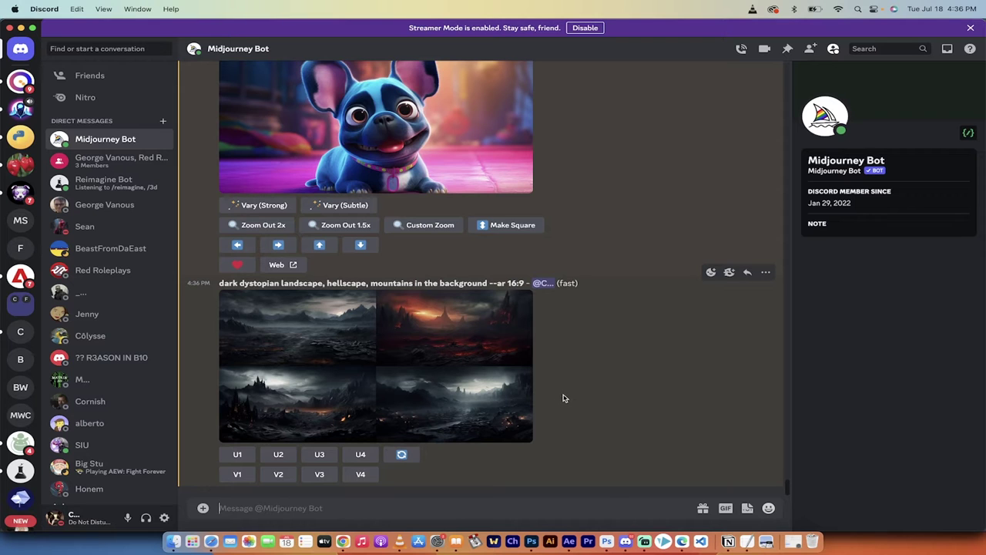
- Examine the four generated dark dystopian landscapes at larger size and return to the conversation
left_click(382, 363)
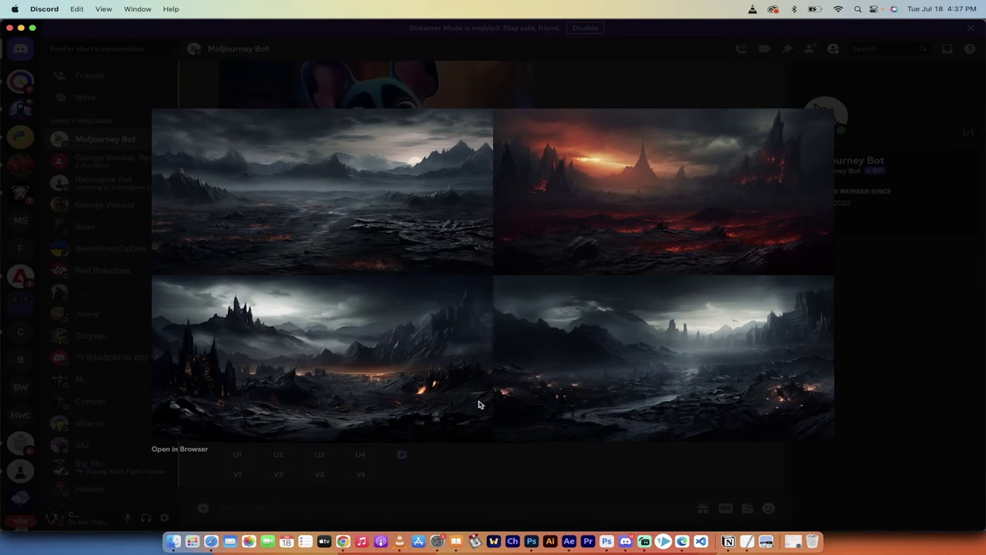
left_click(544, 485)
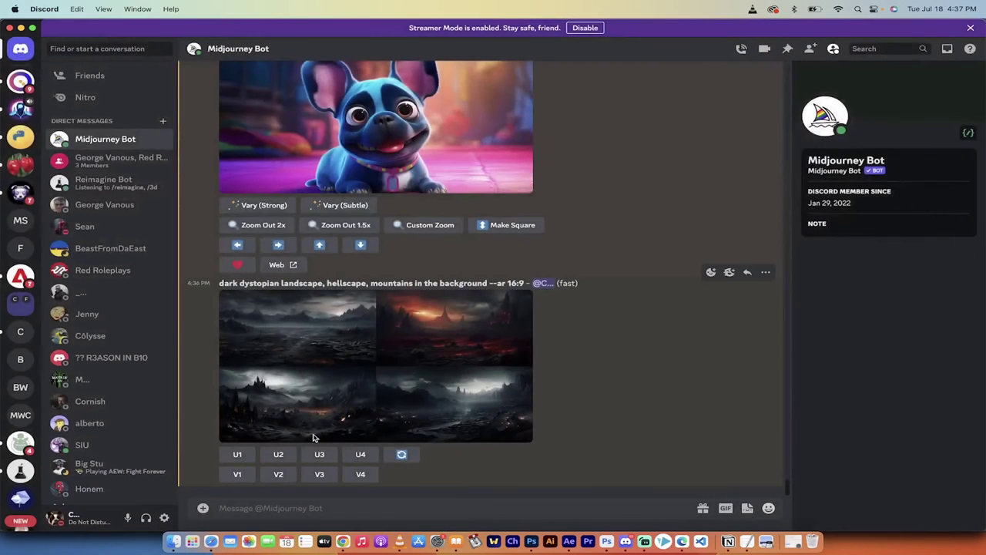
- Upscale the first dark dystopian landscape and save it as landscape.png in the Pictures folder
left_click(236, 455)
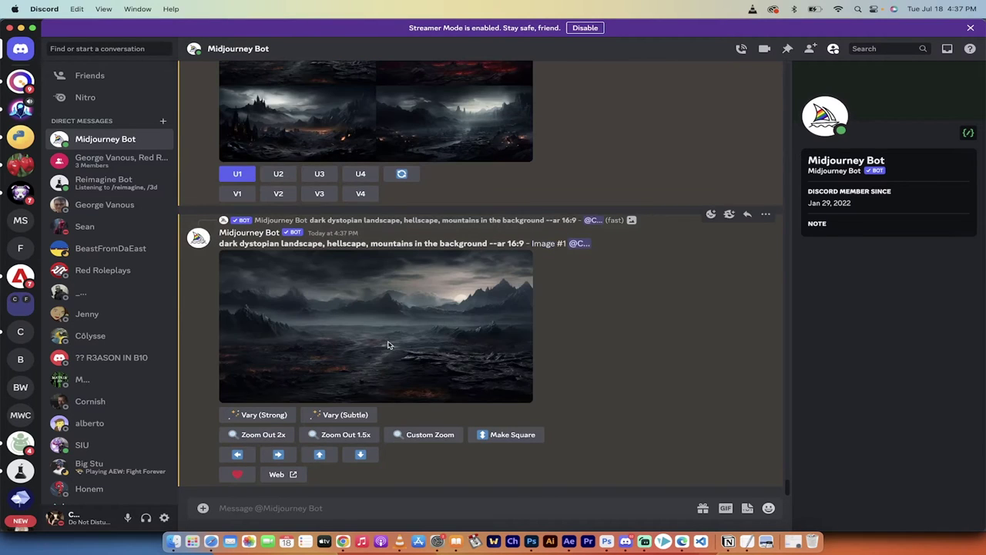
right_click(388, 345)
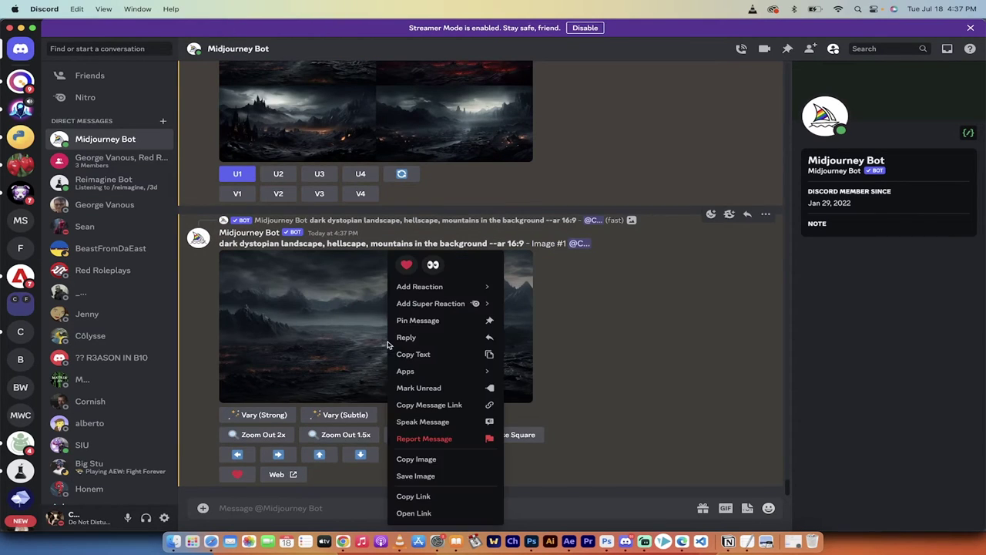
left_click(434, 476)
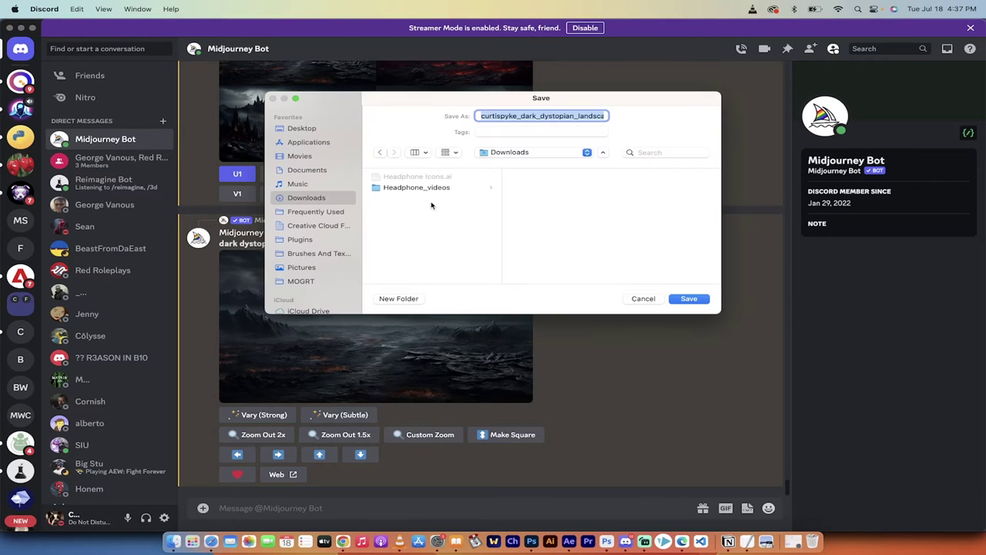
type("landscape.png")
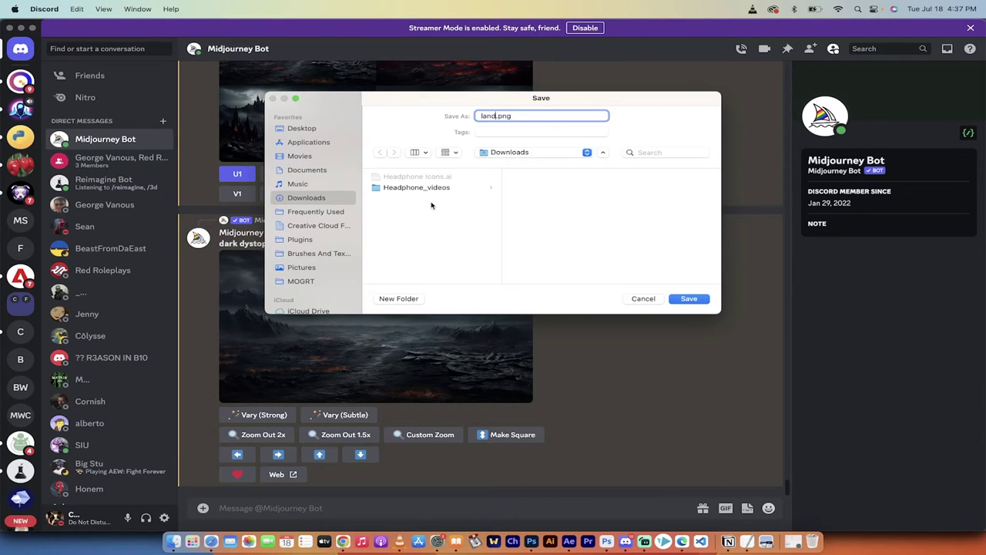
left_click(301, 268)
left_click(700, 299)
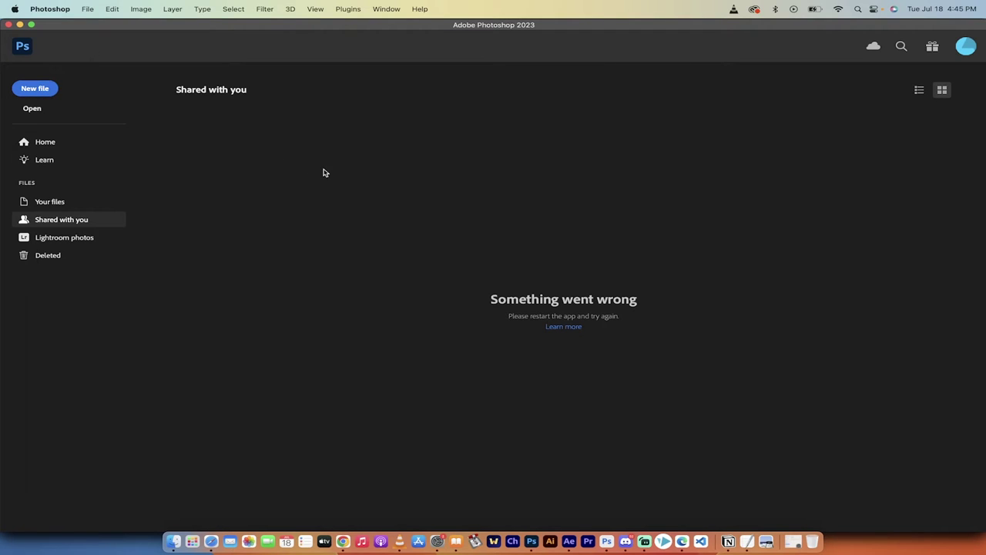
- Open landscape.png from the Pictures folder in Photoshop and unlock its background layer
left_click(174, 543)
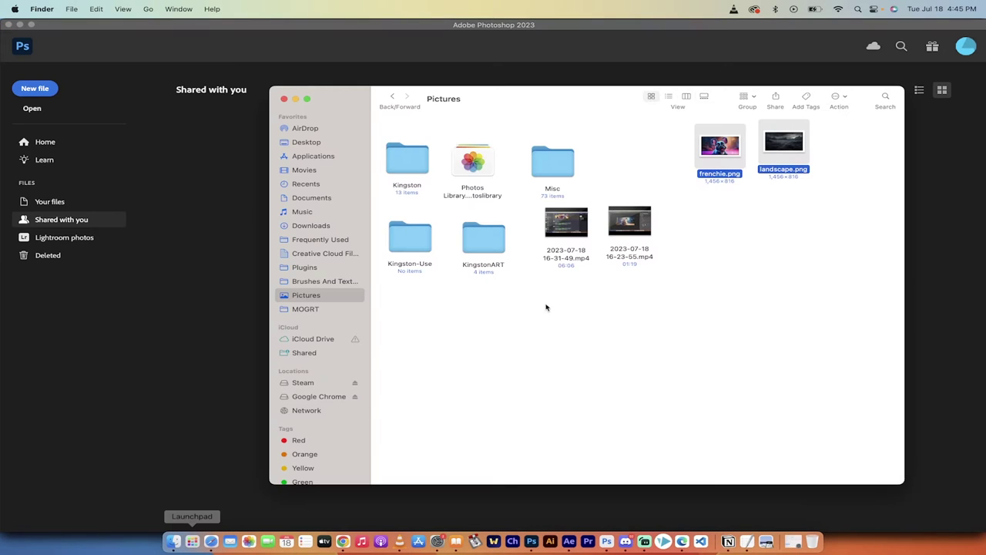
left_click(786, 189)
left_click(798, 180)
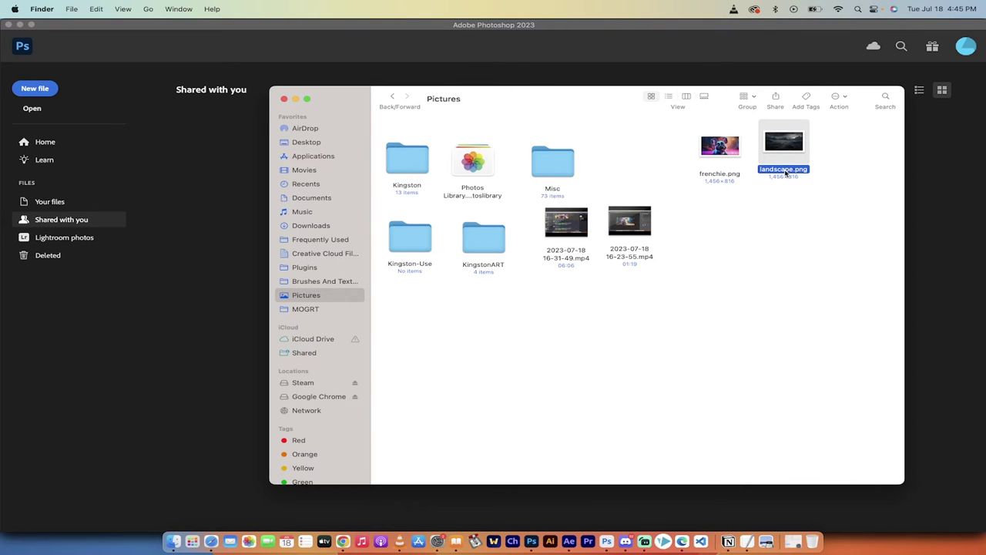
left_click_drag(786, 174, 485, 302)
key("super+Tab")
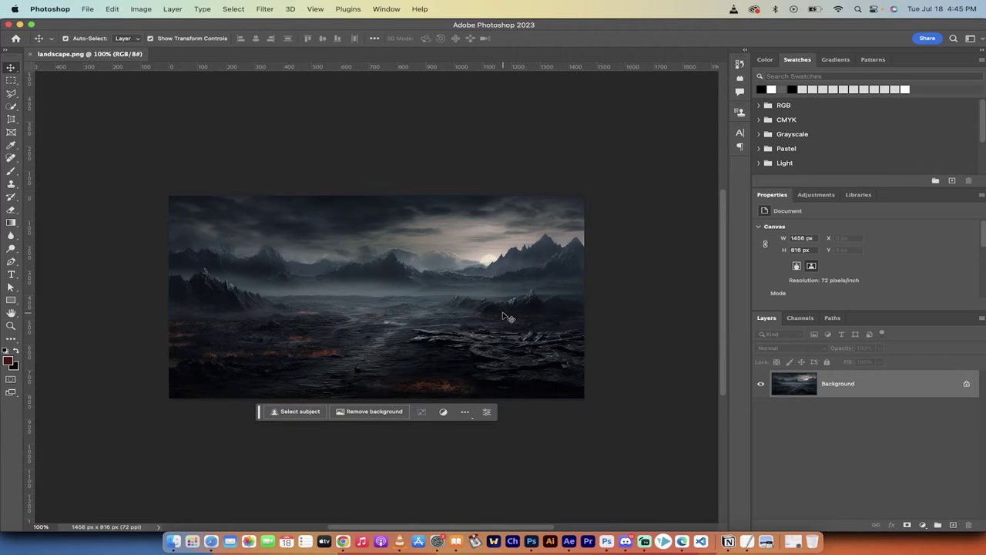
scroll(506, 316, "up", 2)
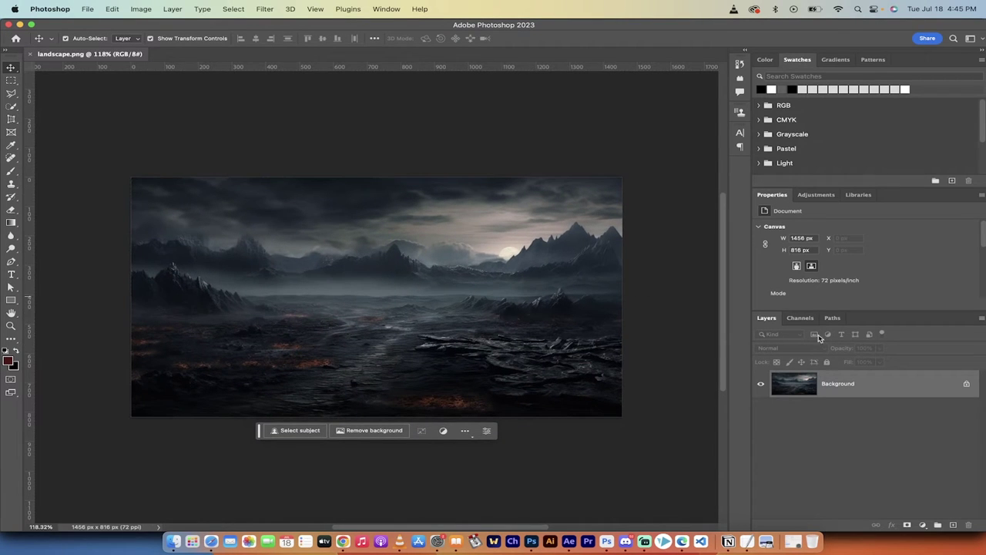
left_click(967, 384)
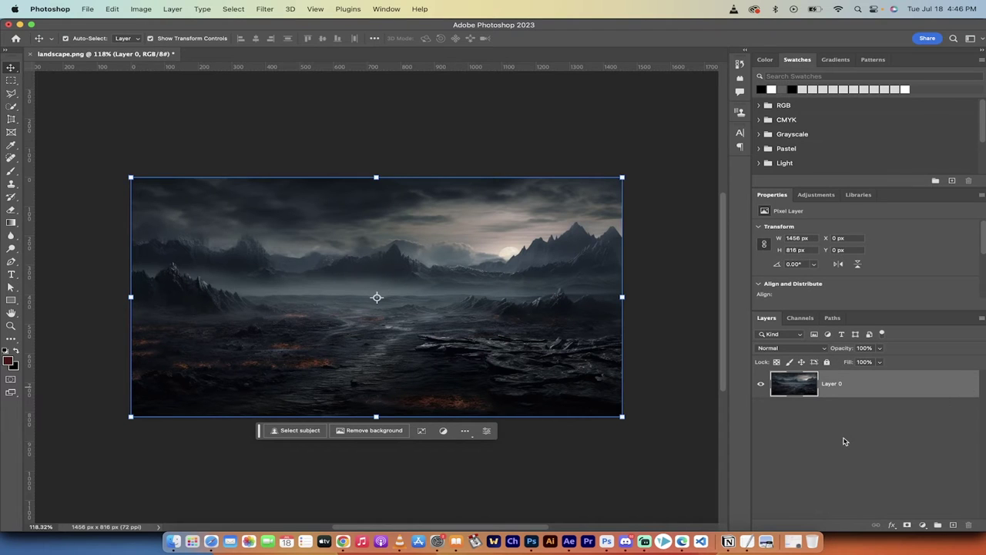
left_click(846, 441)
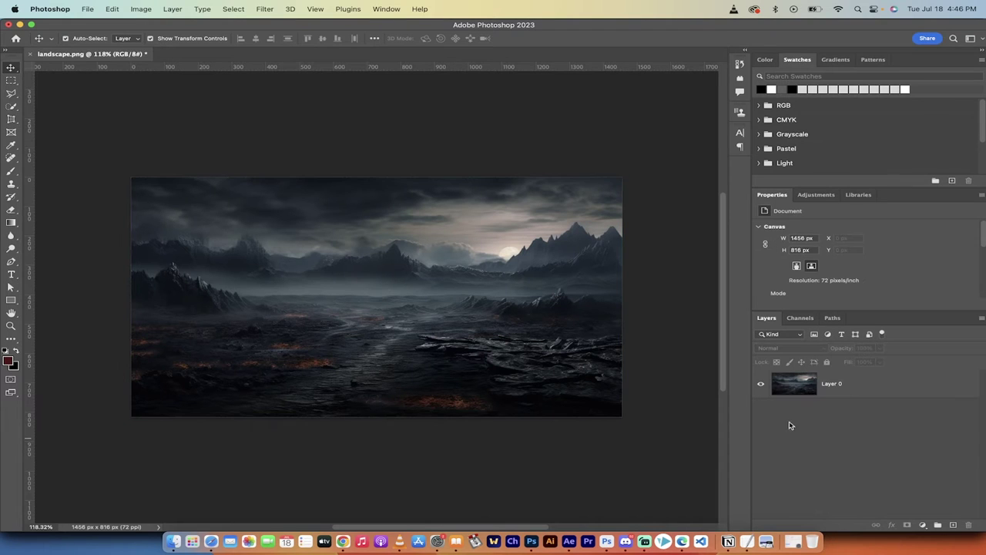
- Open frenchie.png from the Pictures folder as a separate Photoshop document and unlock its background layer
left_click(171, 544)
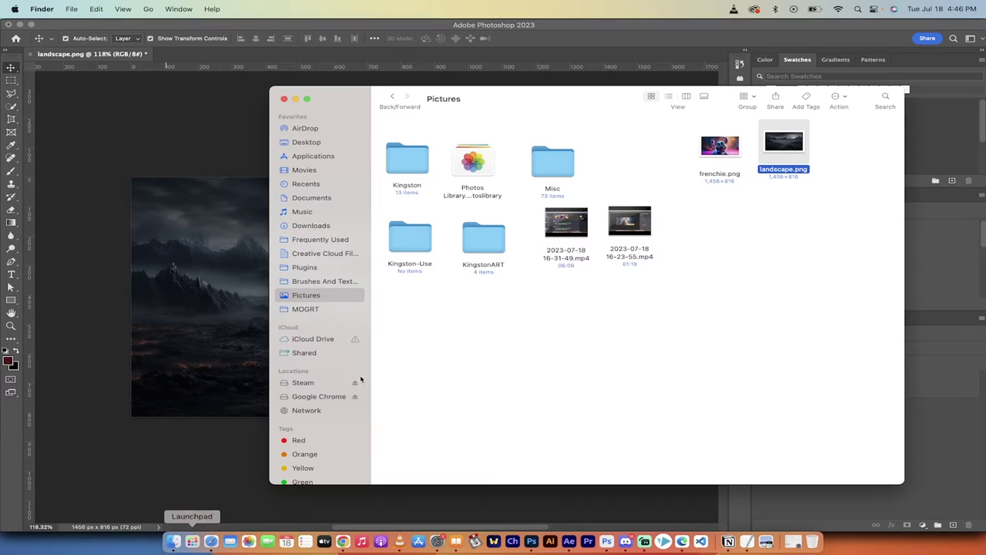
left_click(716, 149)
left_click_drag(728, 148, 227, 57)
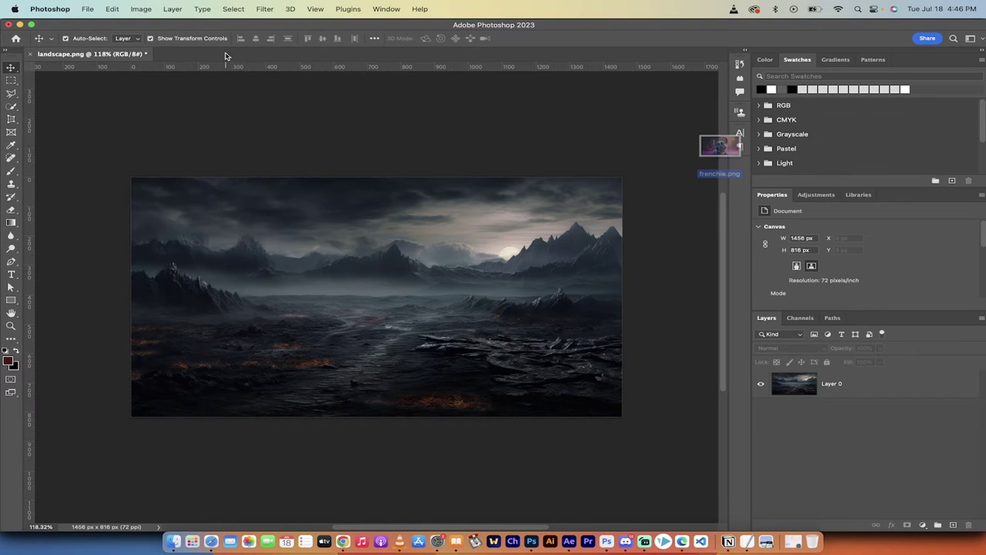
key("super+0")
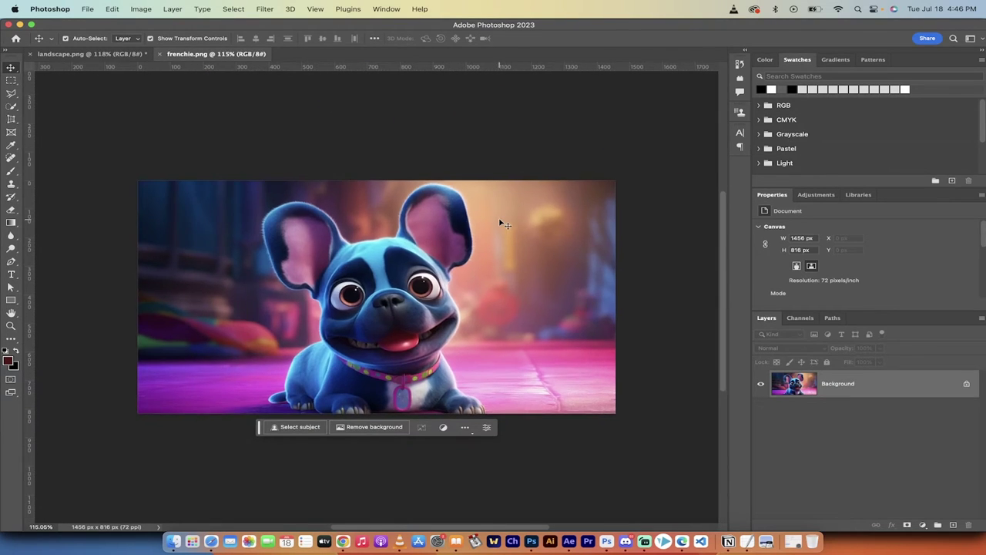
left_click(967, 384)
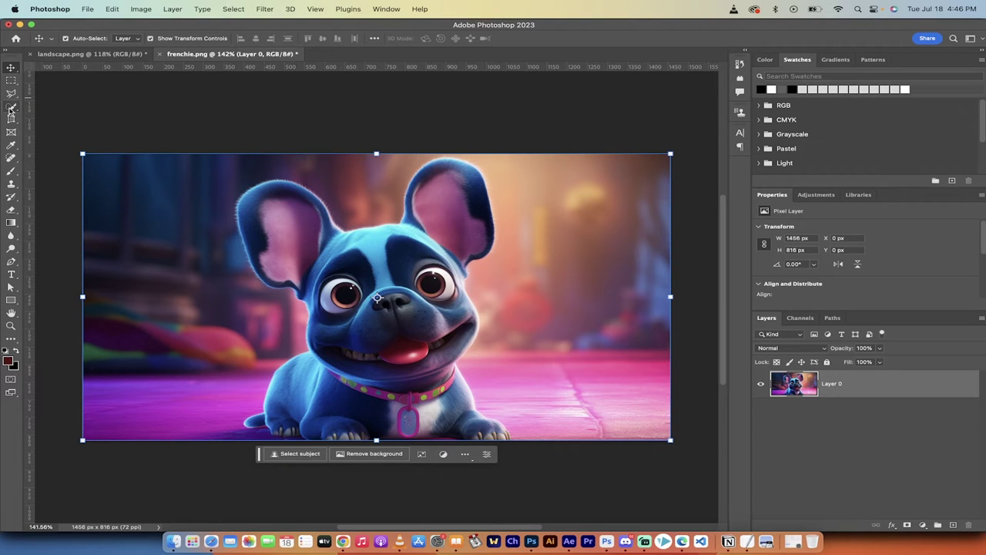
- Select the French bulldog using the Quick Selection Tool's Select Subject with Cloud (Detailed results) processing
left_click(10, 108)
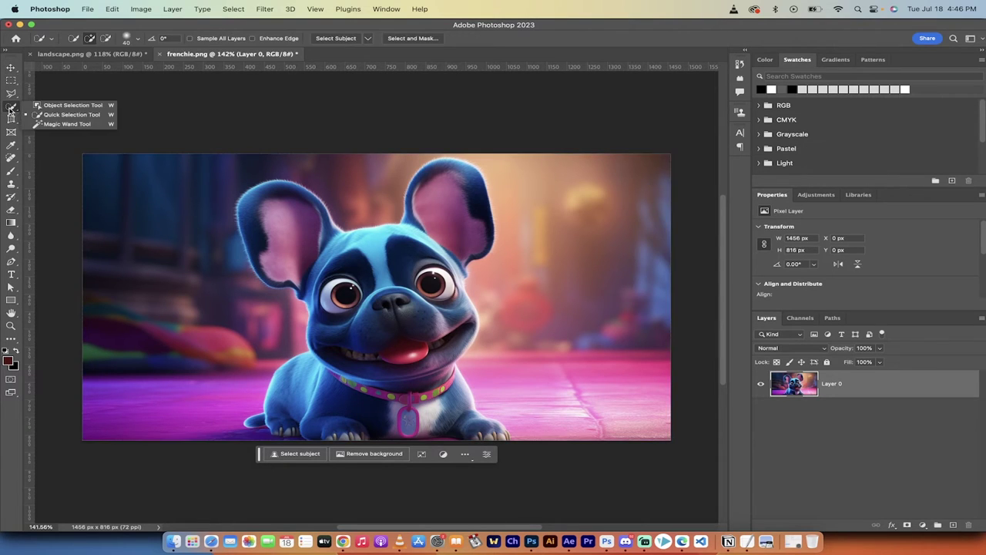
left_click(54, 116)
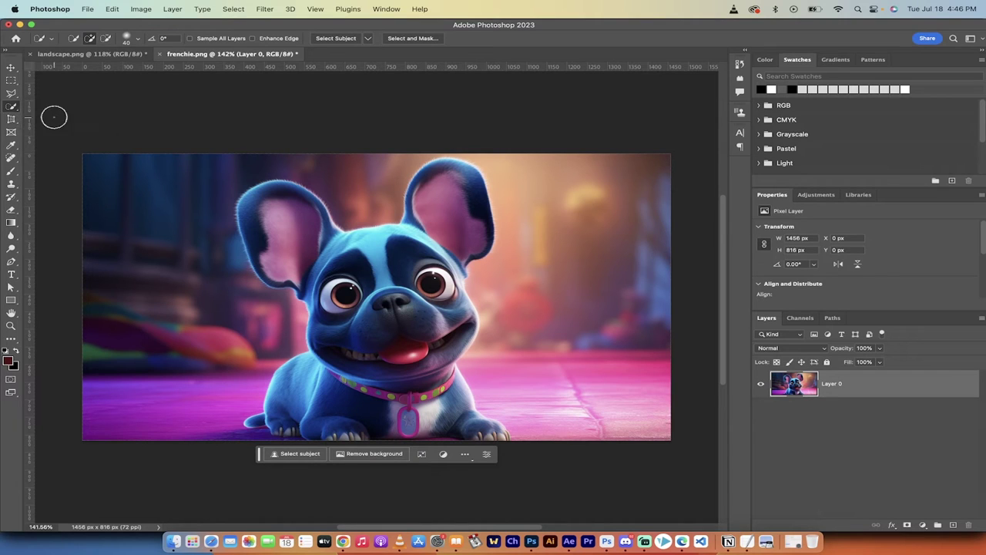
left_click(369, 40)
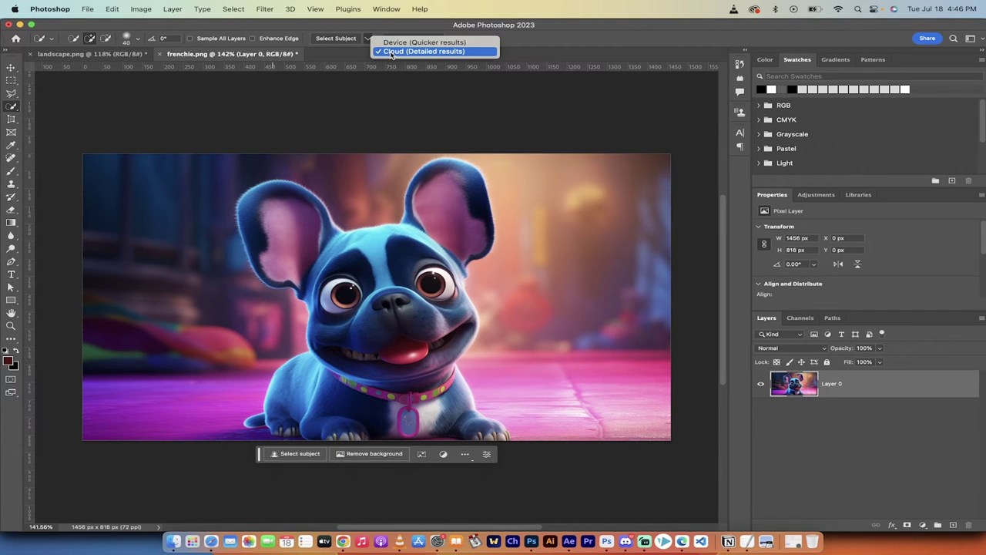
left_click(391, 52)
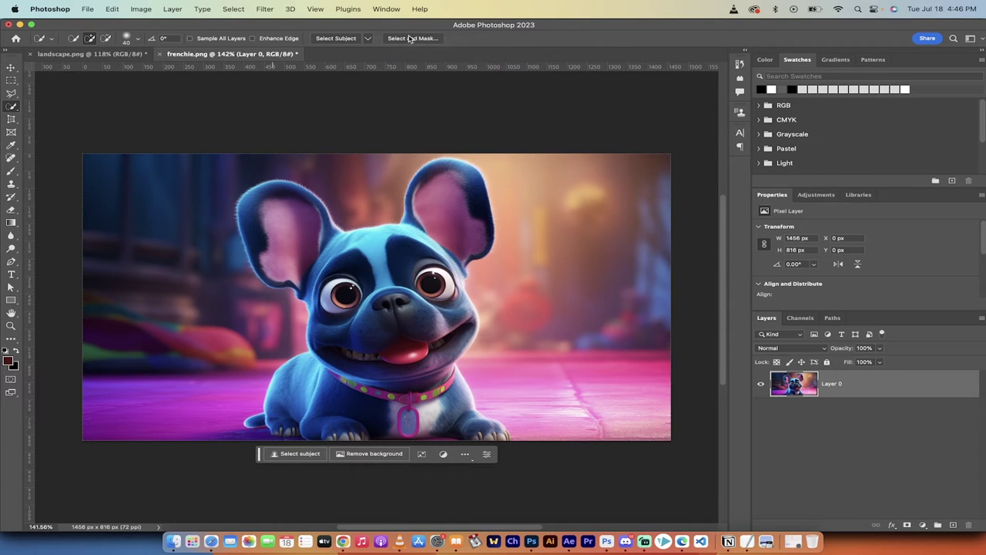
left_click(337, 38)
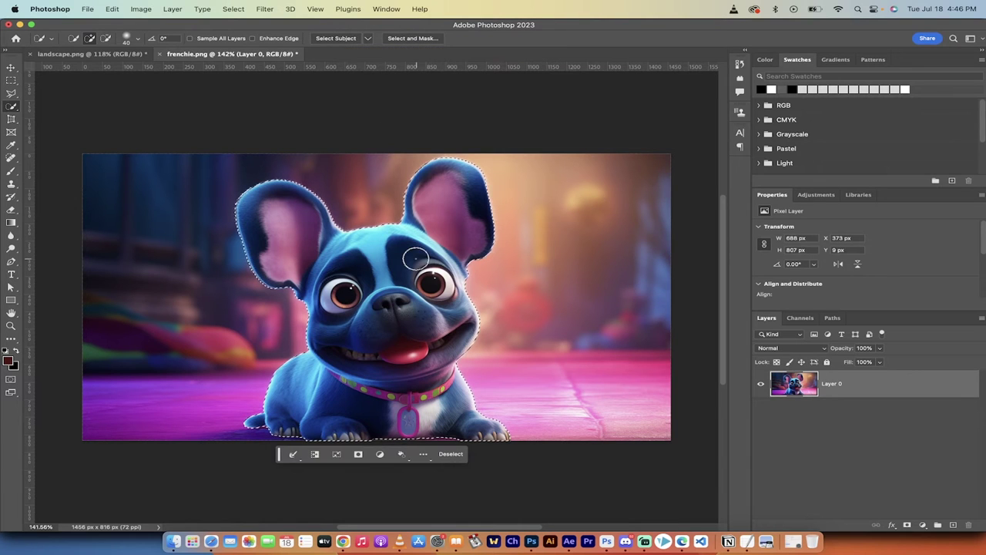
scroll(415, 259, "up", 3)
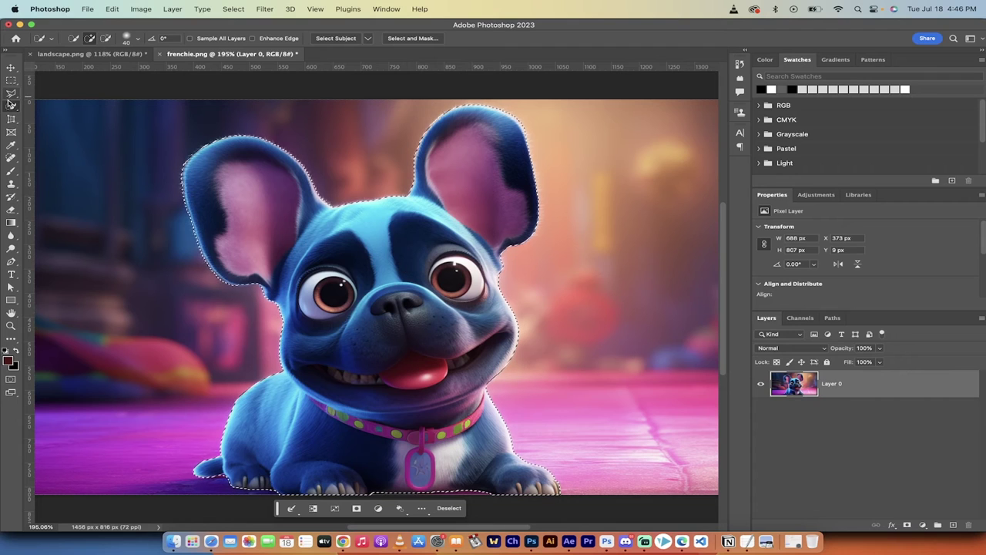
right_click(14, 107)
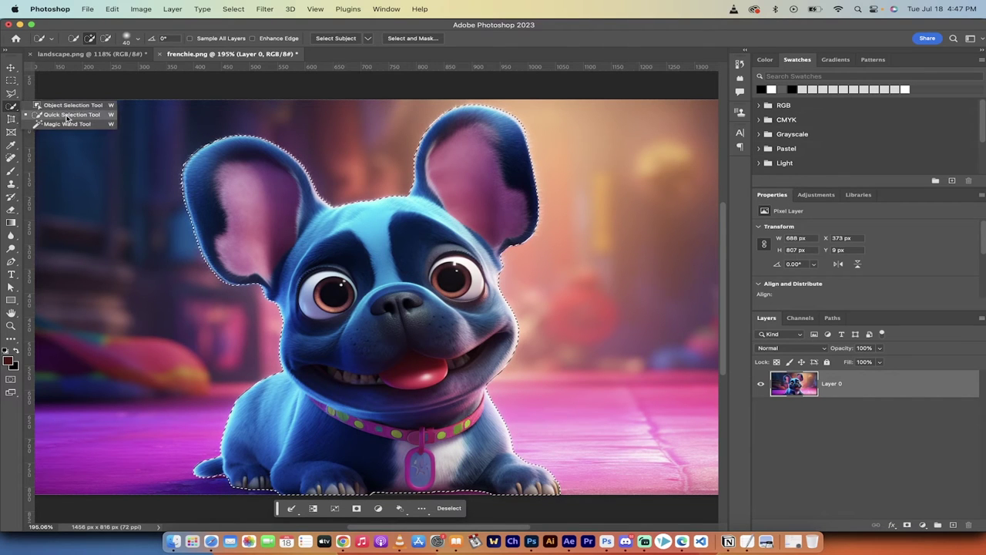
left_click(68, 118)
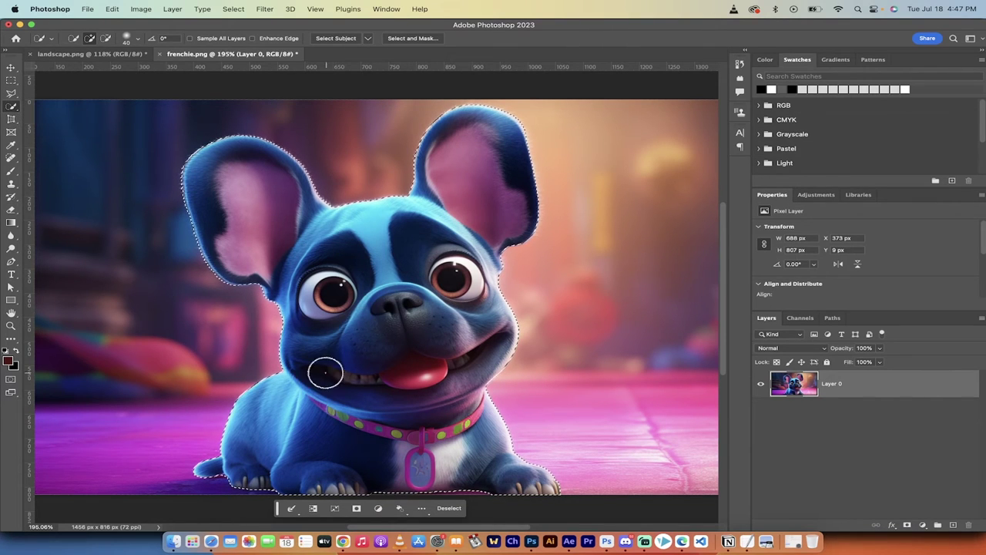
scroll(390, 455, "down", 2)
scroll(391, 454, "right", 2)
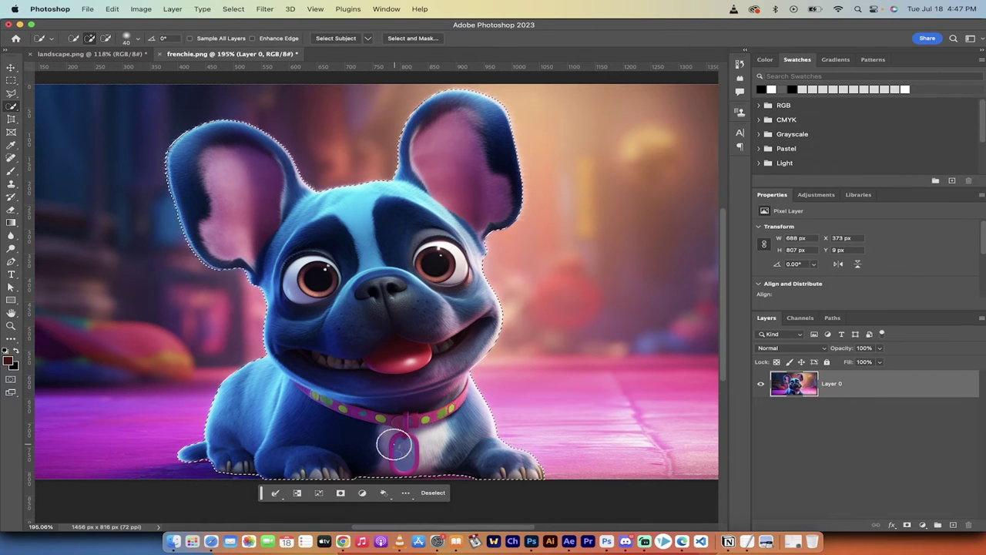
scroll(388, 350, "up", 1)
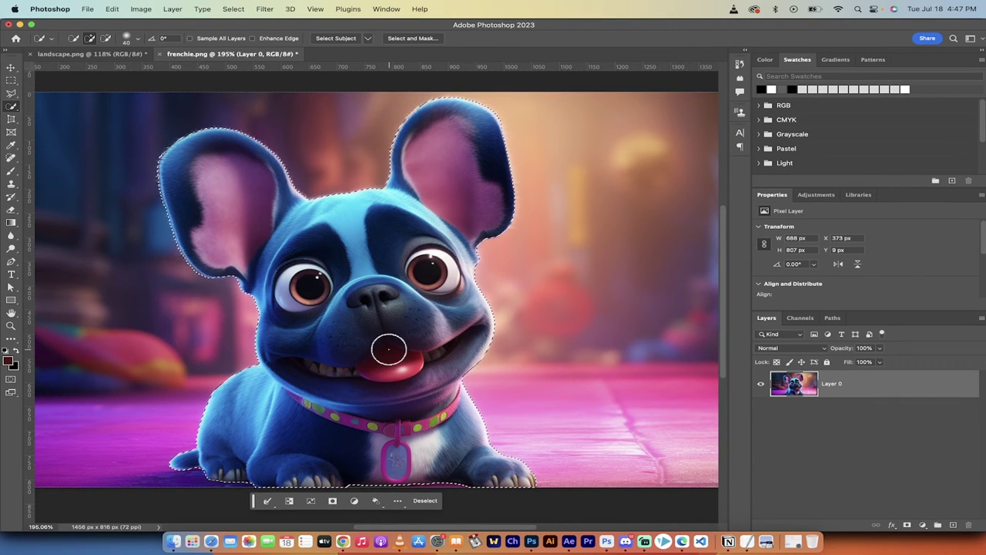
- In Select and Mask, set the edge radius to 1 px and fine-tune the bulldog selection's smart radius, smooth, feather, contrast and shift edge settings
left_click(410, 37)
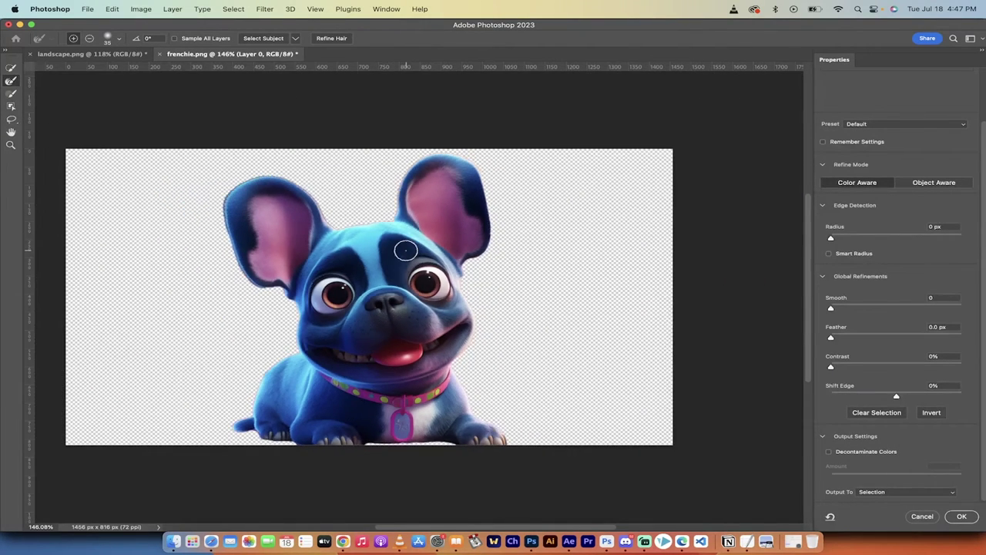
scroll(406, 250, "up", 2)
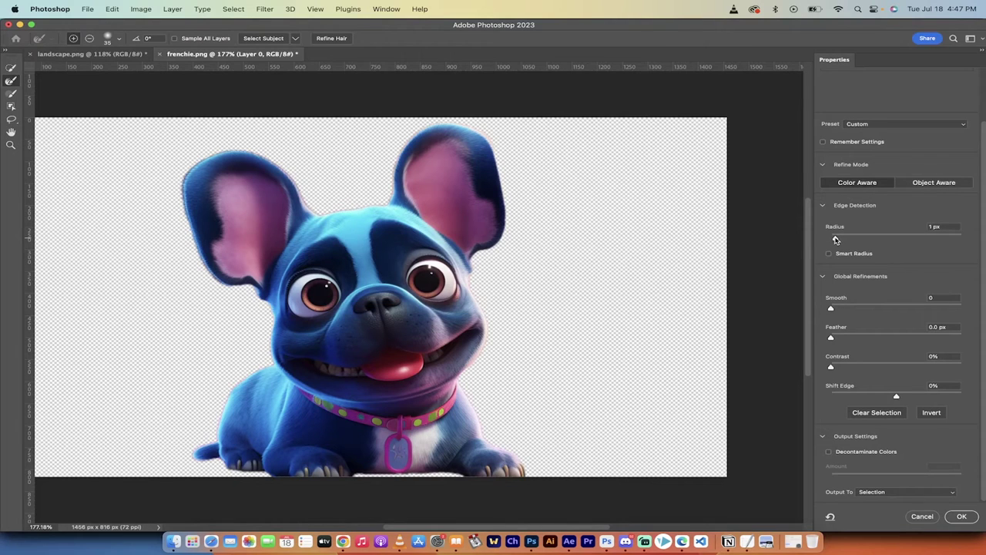
left_click(836, 239)
left_click(829, 254)
left_click(832, 309)
left_click(832, 339)
left_click_drag(831, 368, 833, 368)
left_click_drag(897, 400, 895, 399)
left_click(961, 517)
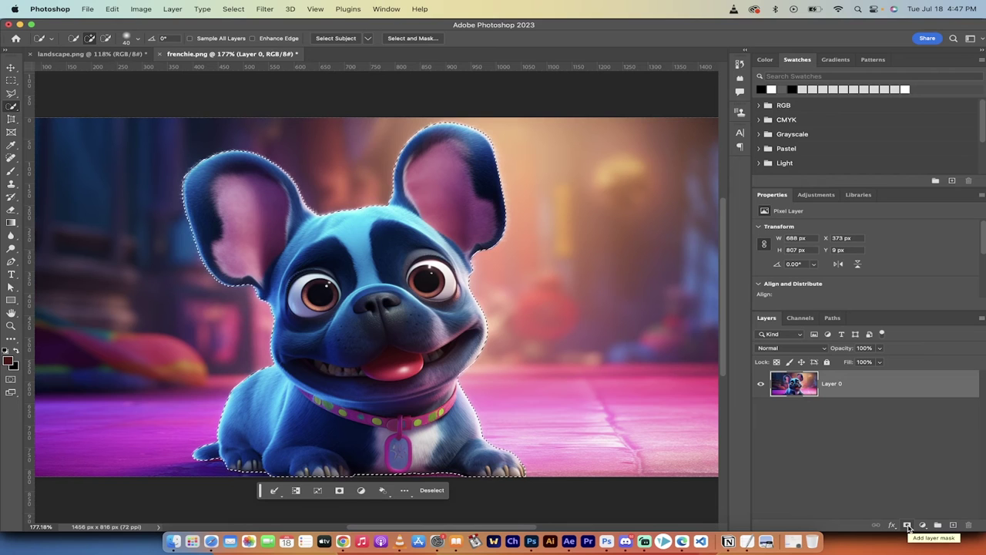
- Add a layer mask from the bulldog selection to hide the colourful background
left_click(908, 526)
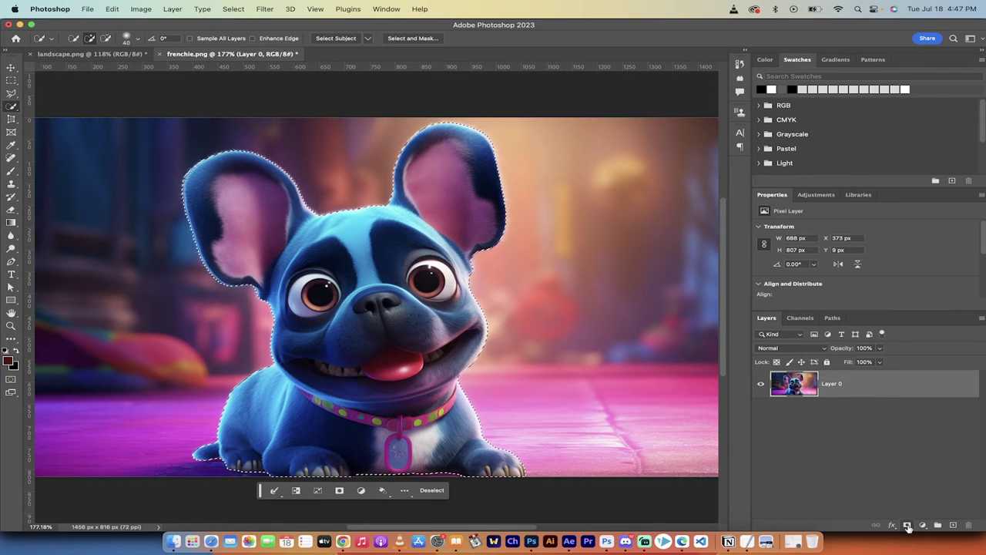
scroll(522, 379, "down", 3)
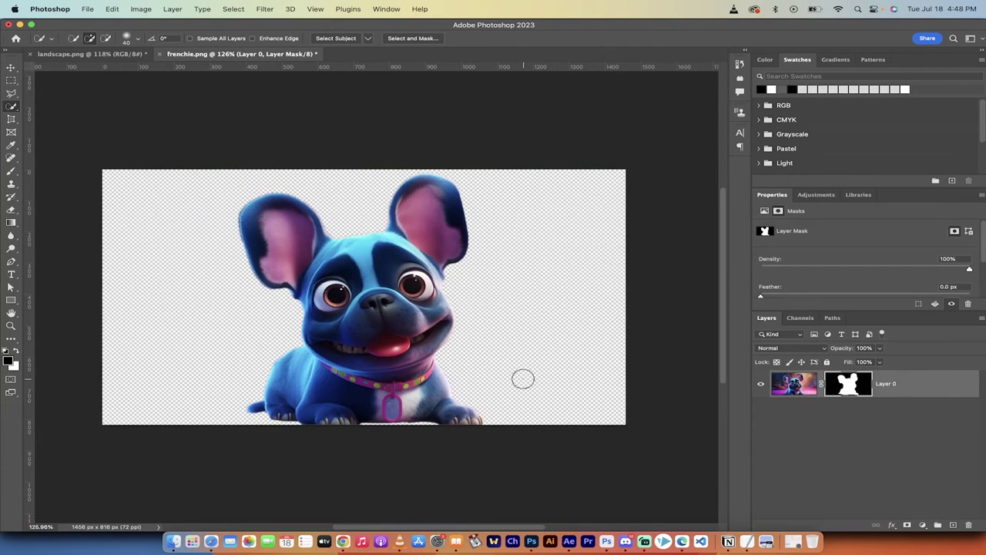
scroll(452, 382, "up", 2)
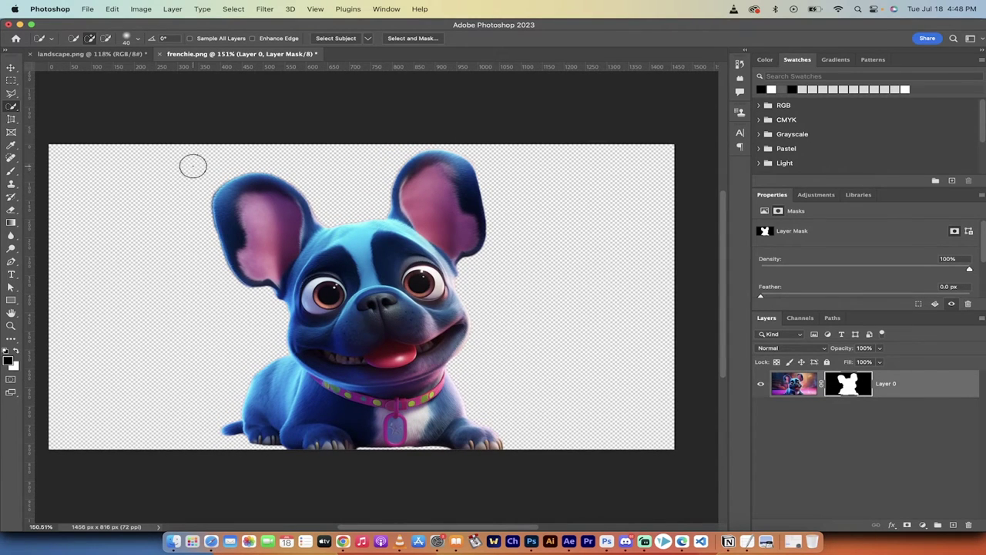
- Save the masked bulldog as frenchie2.png in the Pictures folder using the large file size (fastest saving) PNG option
left_click(11, 68)
left_click(88, 8)
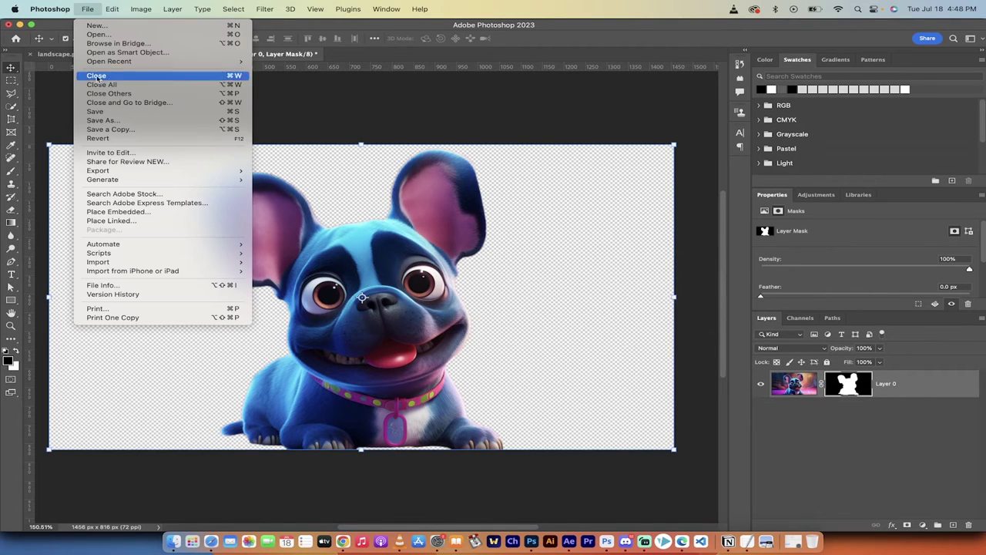
left_click(98, 120)
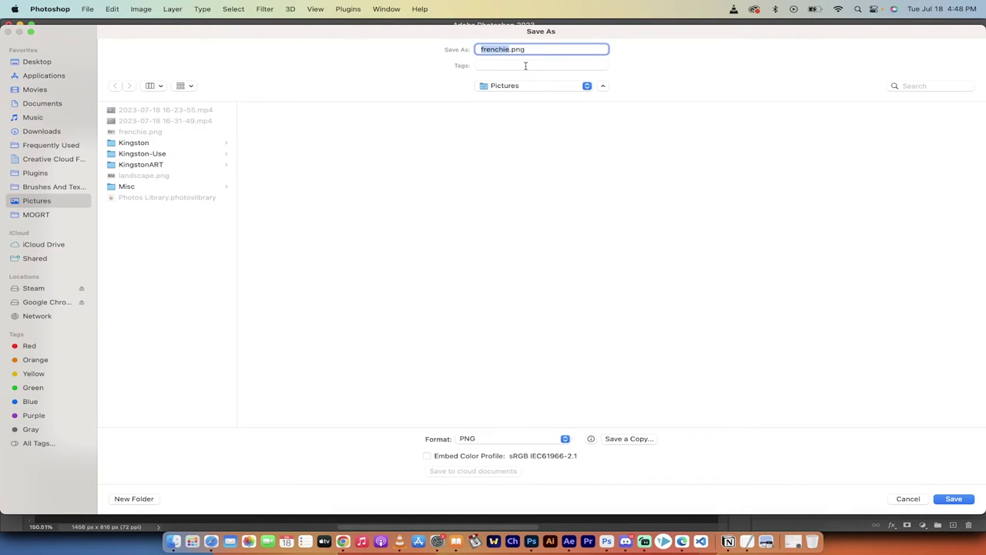
left_click(505, 48)
left_click(954, 499)
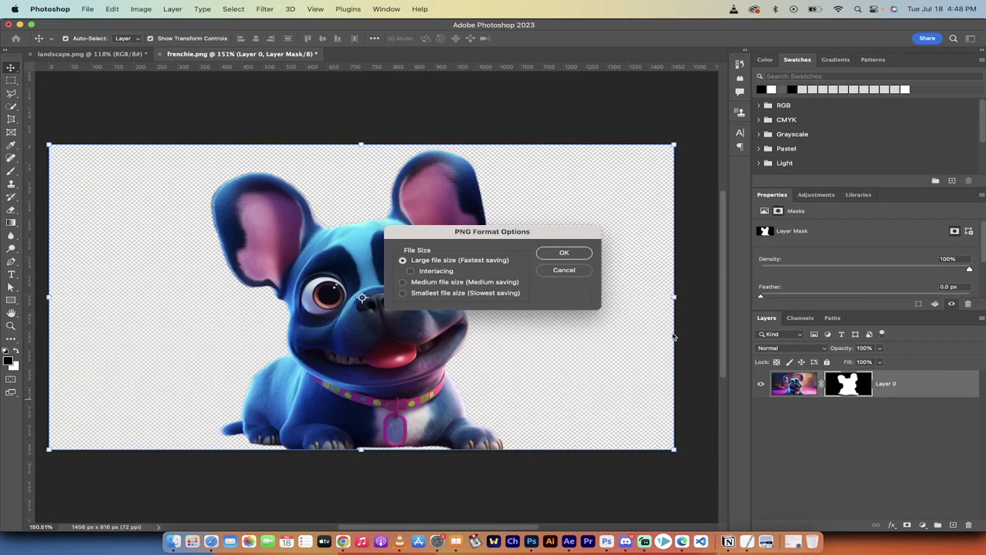
left_click(564, 253)
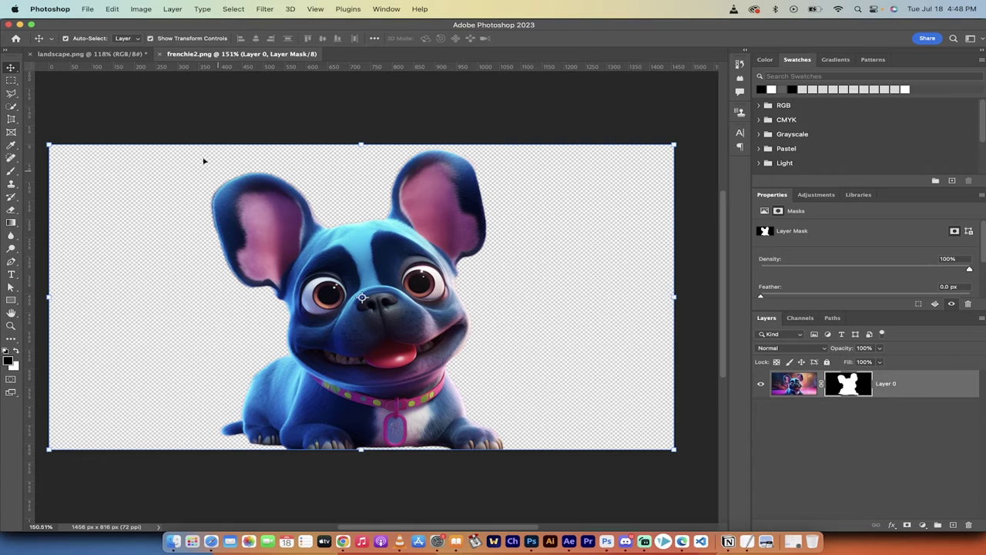
- Copy the masked bulldog layer from frenchie2.png into the landscape.png document, above the landscape layer
left_click(78, 54)
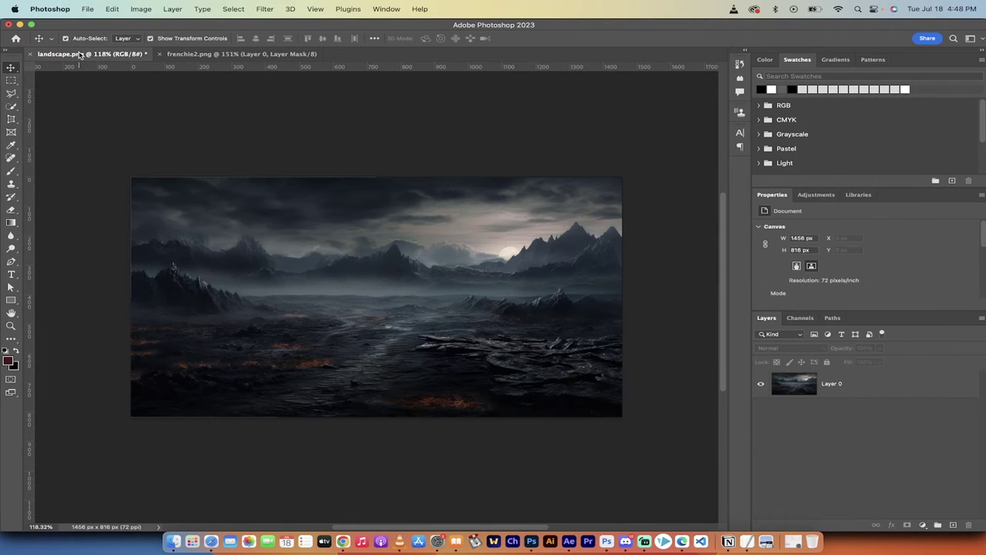
left_click(216, 54)
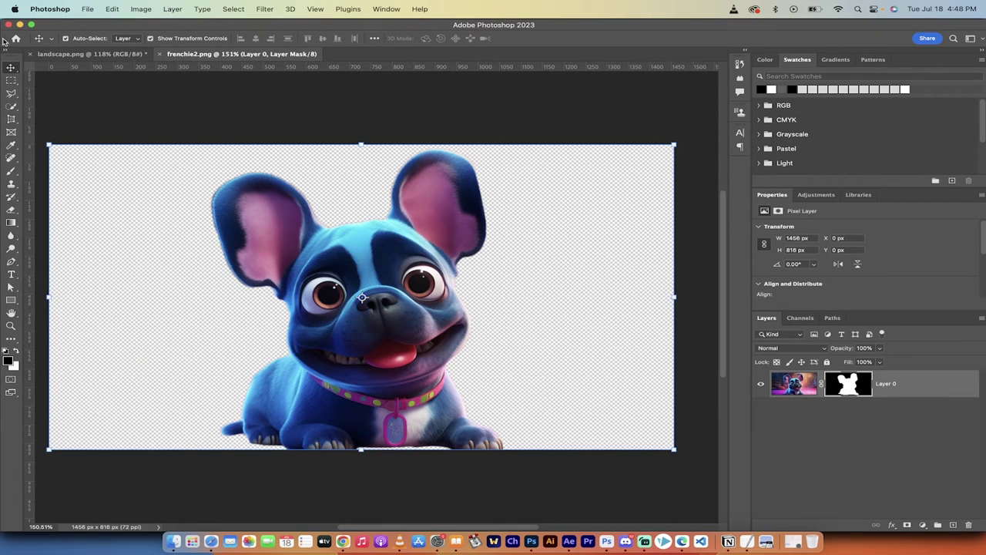
left_click_drag(400, 342, 121, 55)
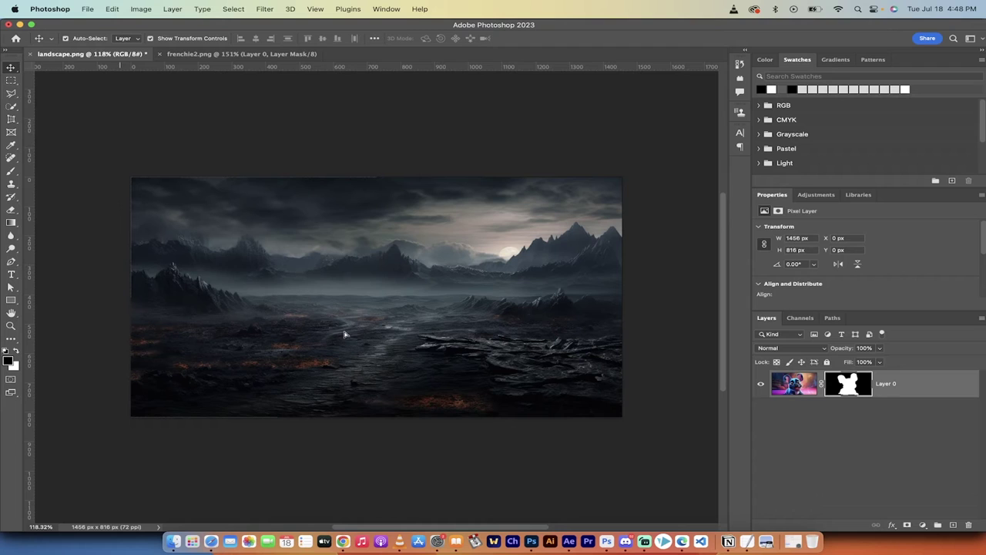
left_click_drag(345, 334, 432, 290)
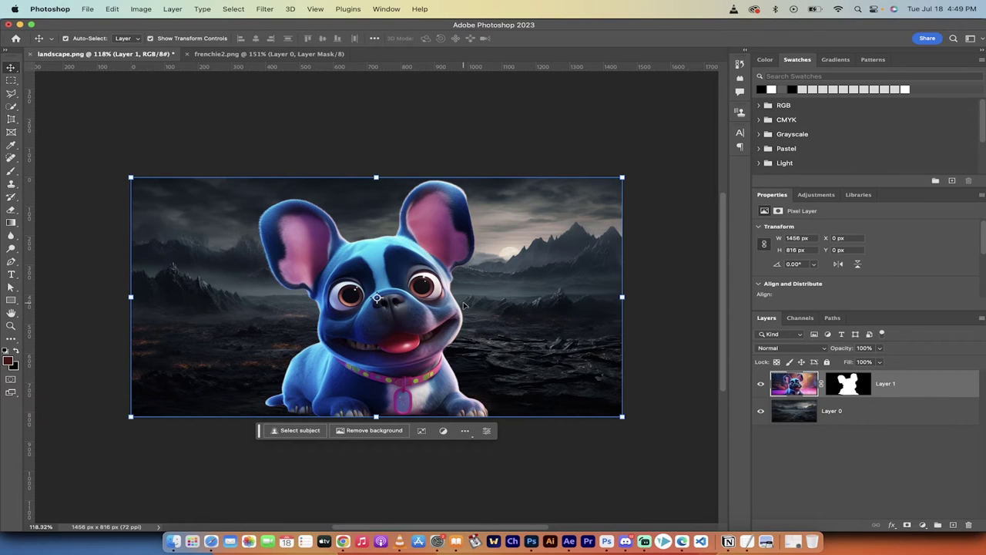
- Reposition the bulldog over the landscape and flip it horizontally
key("ctrl+z")
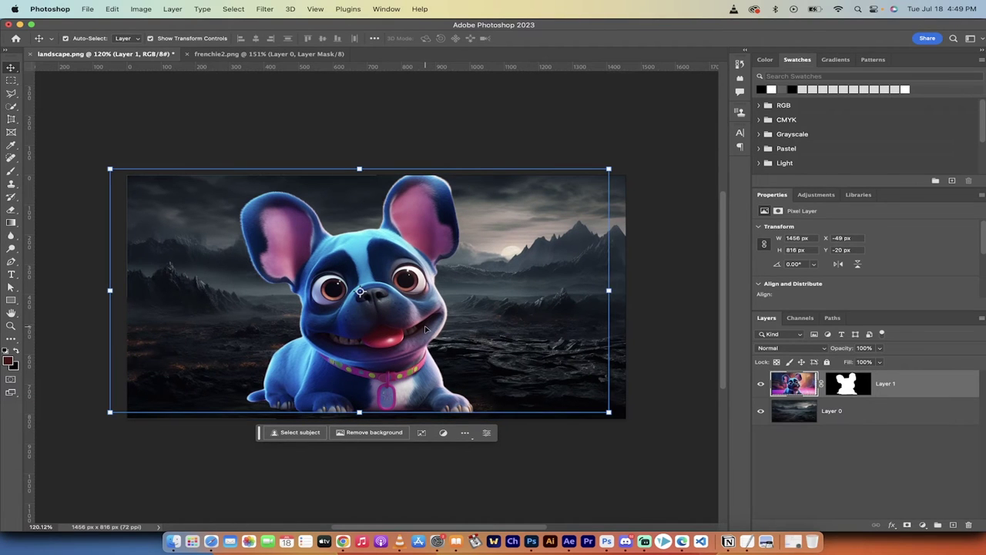
left_click_drag(424, 330, 481, 306)
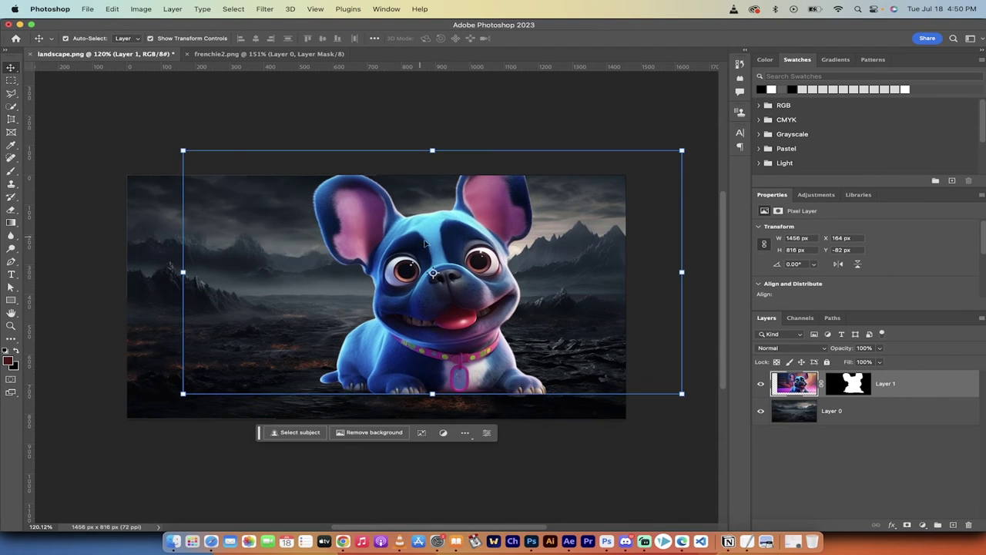
left_click_drag(443, 262, 374, 285)
left_click(113, 8)
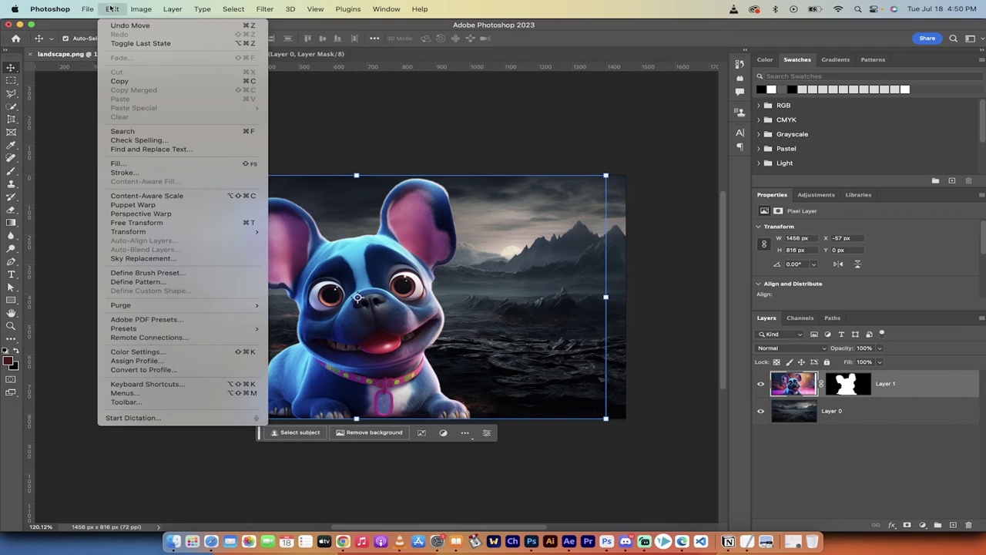
mouse_move(124, 235)
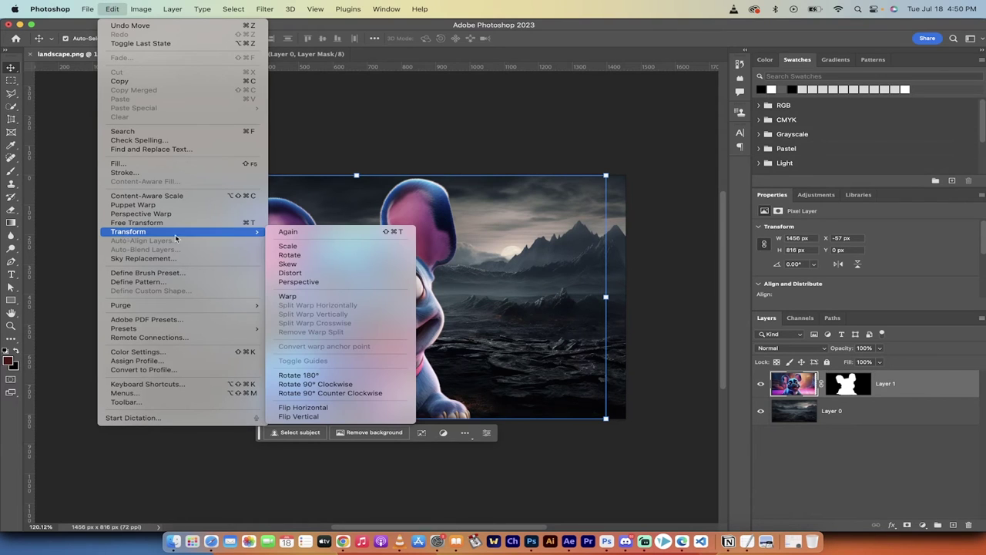
left_click(329, 412)
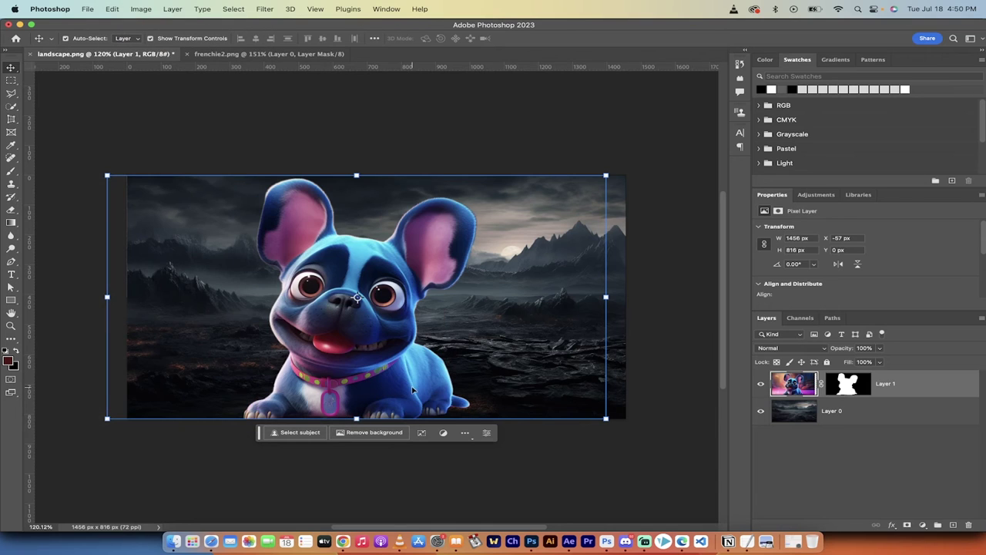
- Scale the bulldog layer down to about 37% and place it in the lower-left foreground of the landscape
left_click_drag(400, 366, 381, 357)
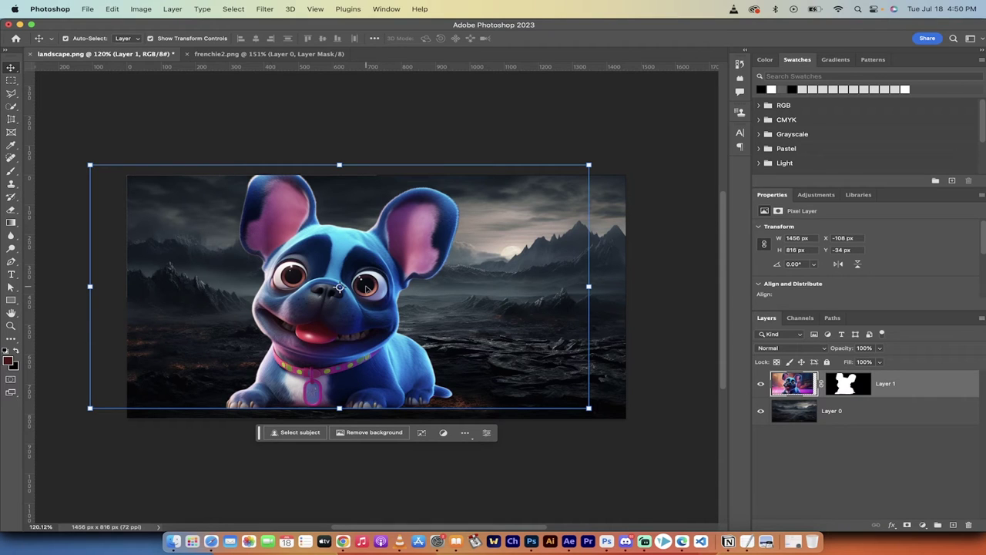
left_click_drag(366, 289, 376, 285)
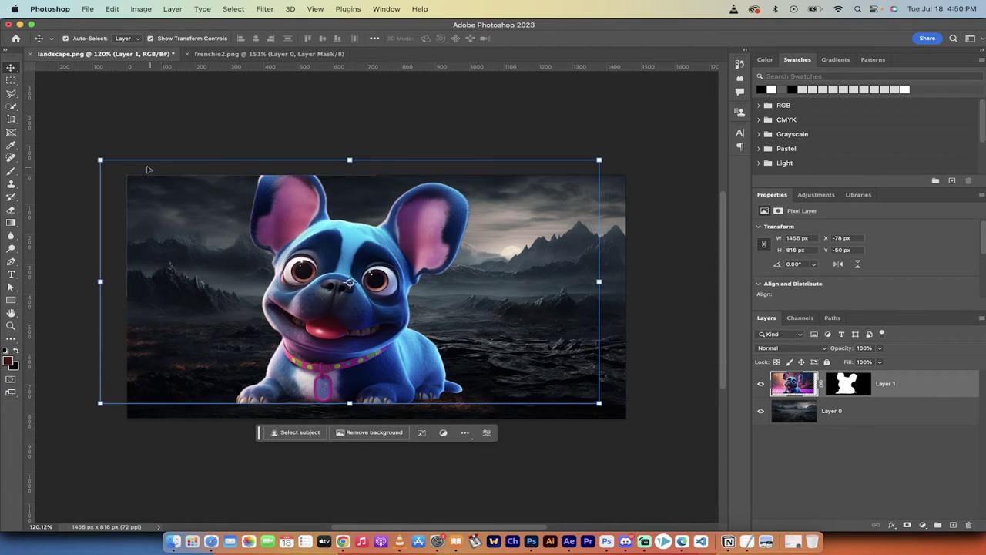
left_click_drag(100, 160, 414, 314)
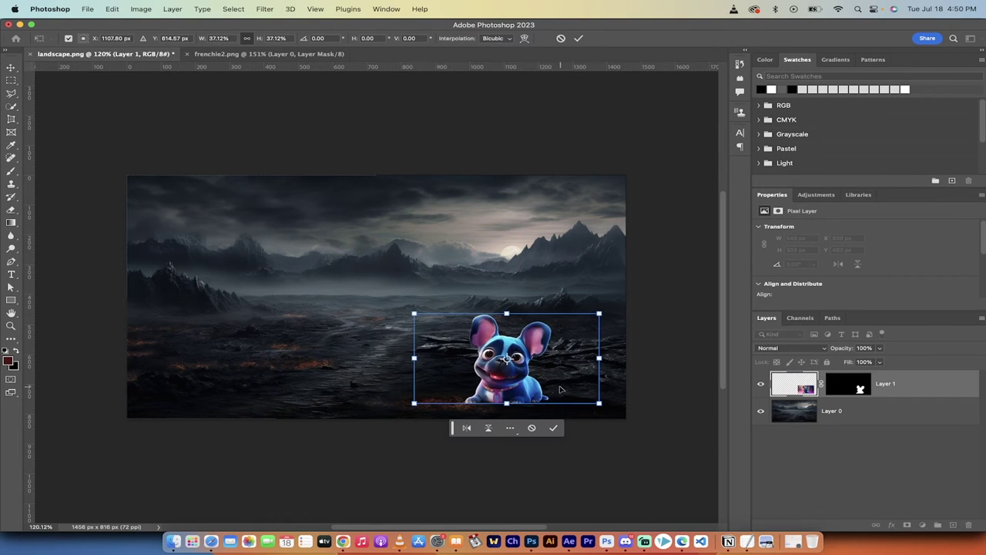
left_click_drag(560, 390, 335, 406)
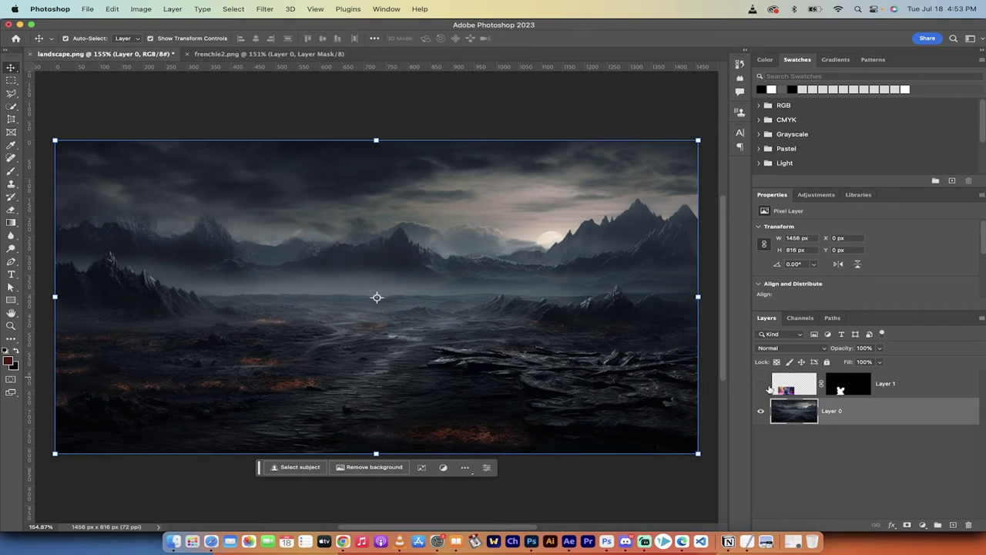
- Compare the landscape with and without the bulldog layer, leaving that layer hidden
left_click(761, 384)
left_click(760, 384)
left_click(760, 385)
left_click(761, 384)
left_click(761, 384)
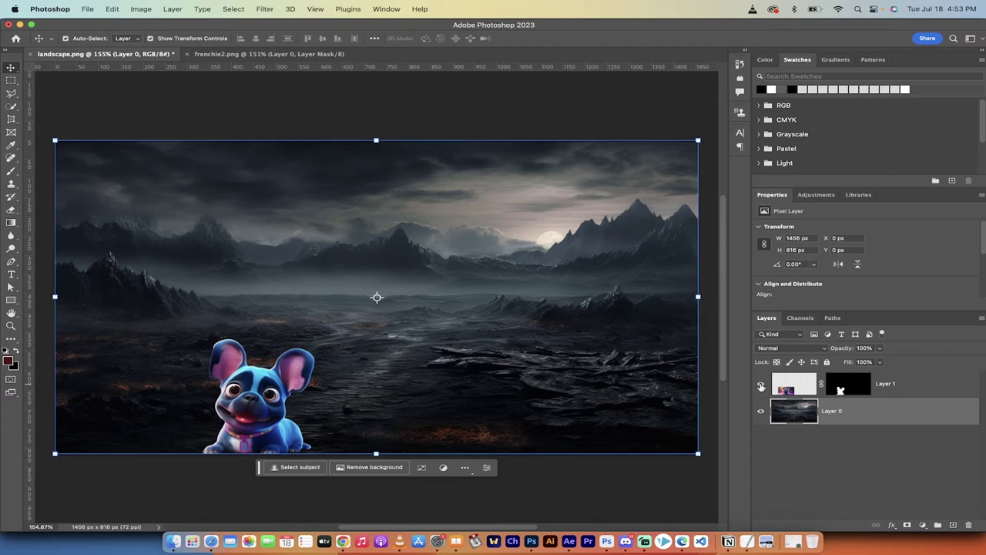
left_click(760, 384)
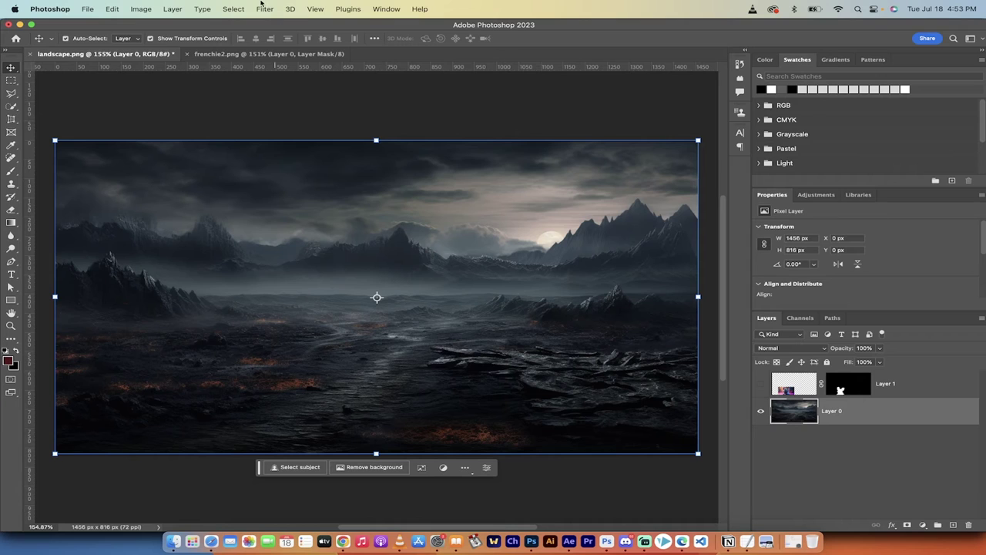
- Apply the Depth Blur neural filter to the landscape layer with a reduced blur strength
left_click(263, 6)
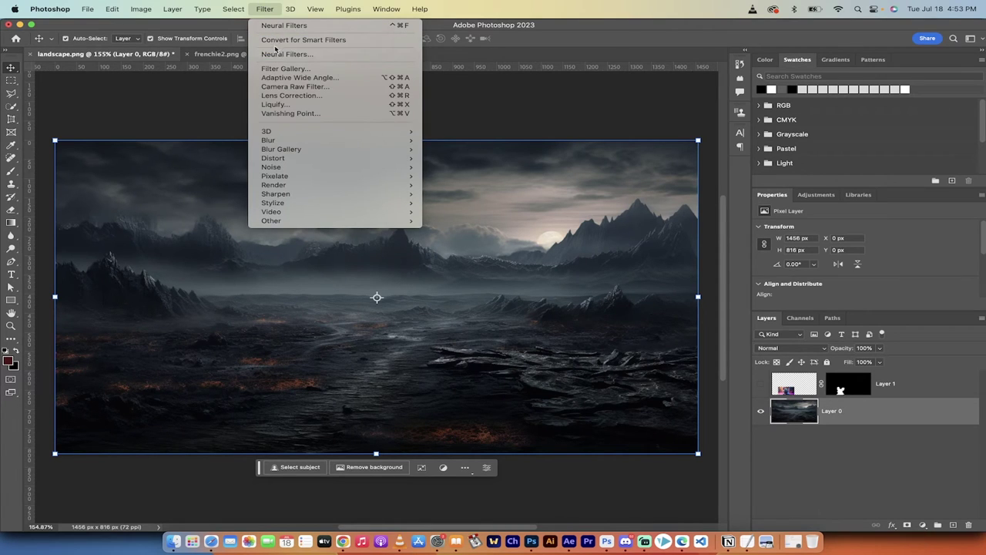
left_click(275, 55)
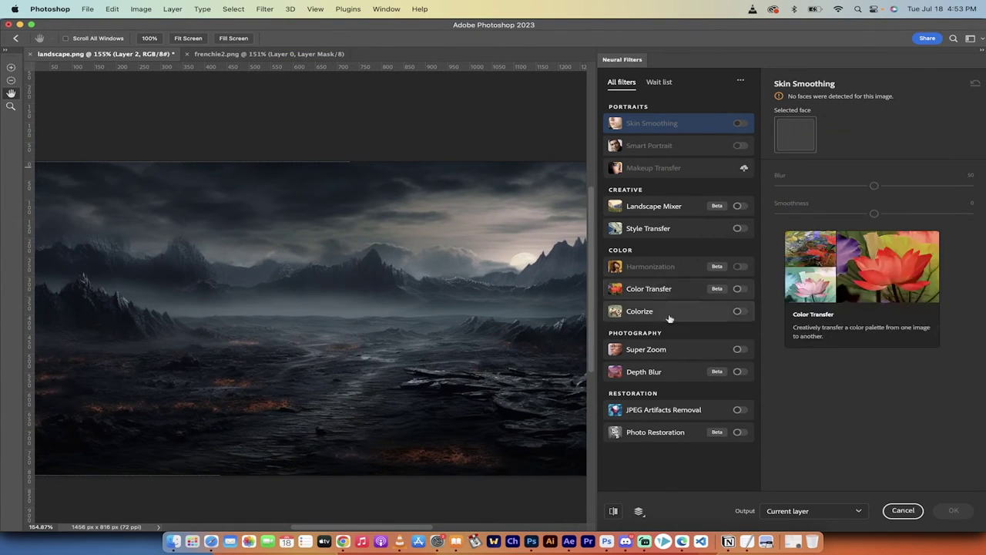
mouse_move(671, 376)
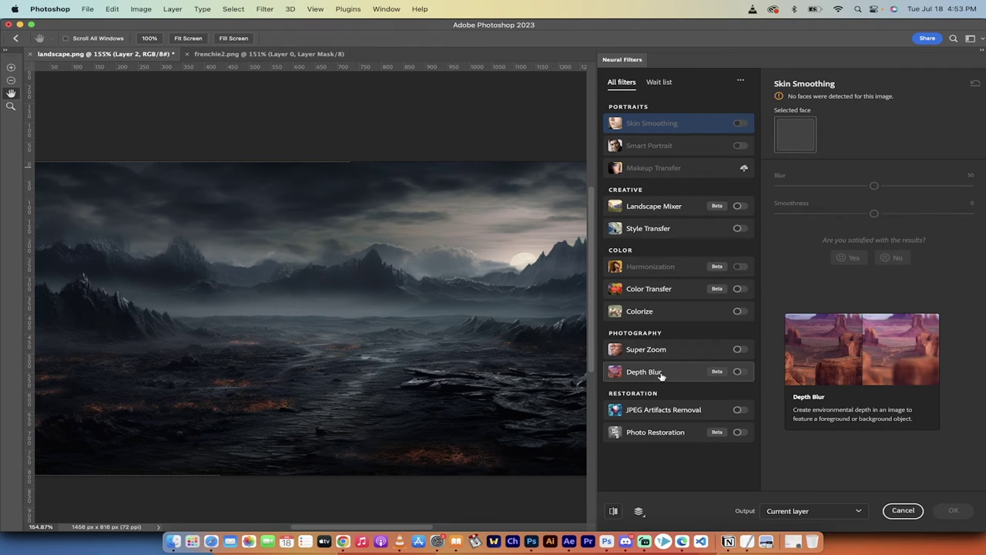
left_click(738, 373)
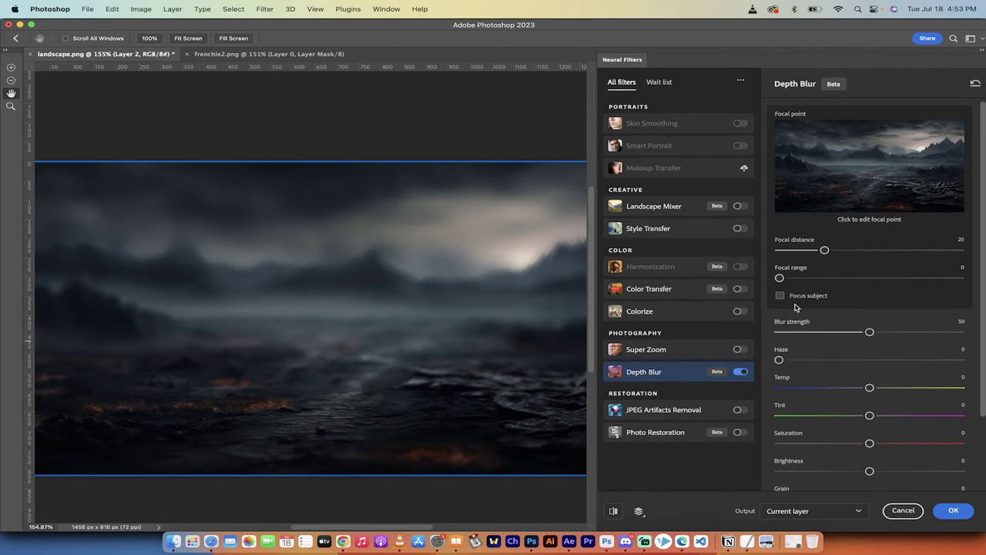
left_click_drag(870, 334, 813, 336)
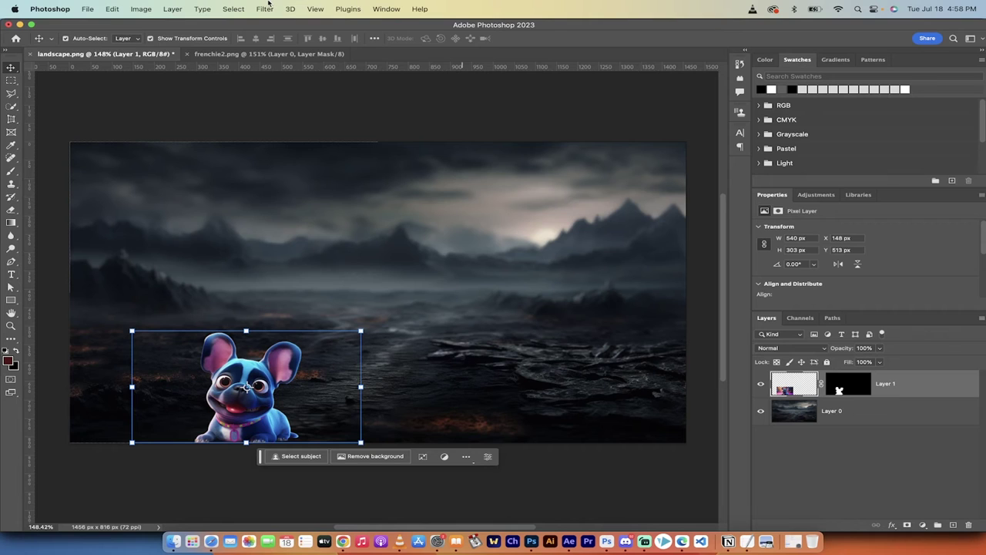
- Apply the Harmonization neural filter to the bulldog layer, using Layer 0 as the reference image and the current layer as output
left_click(264, 8)
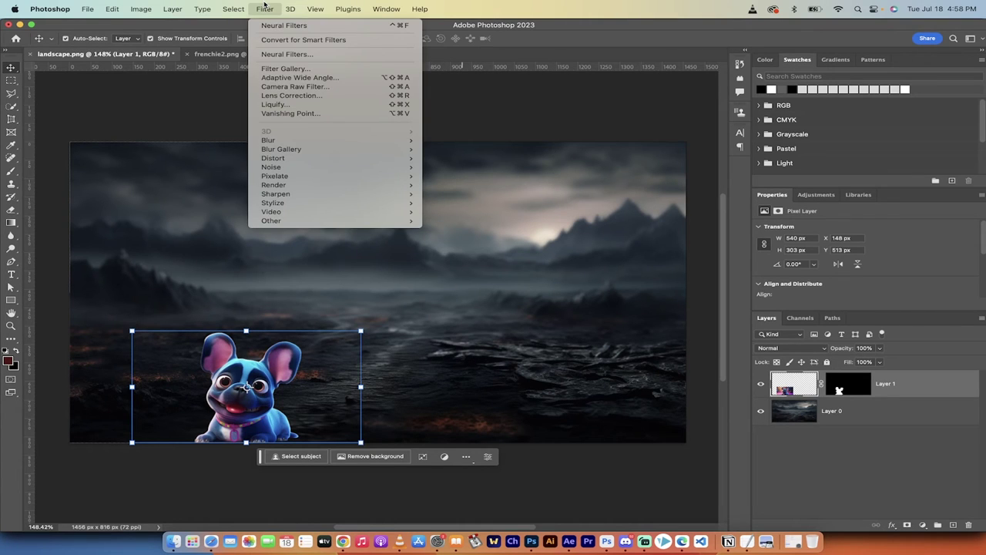
left_click(271, 54)
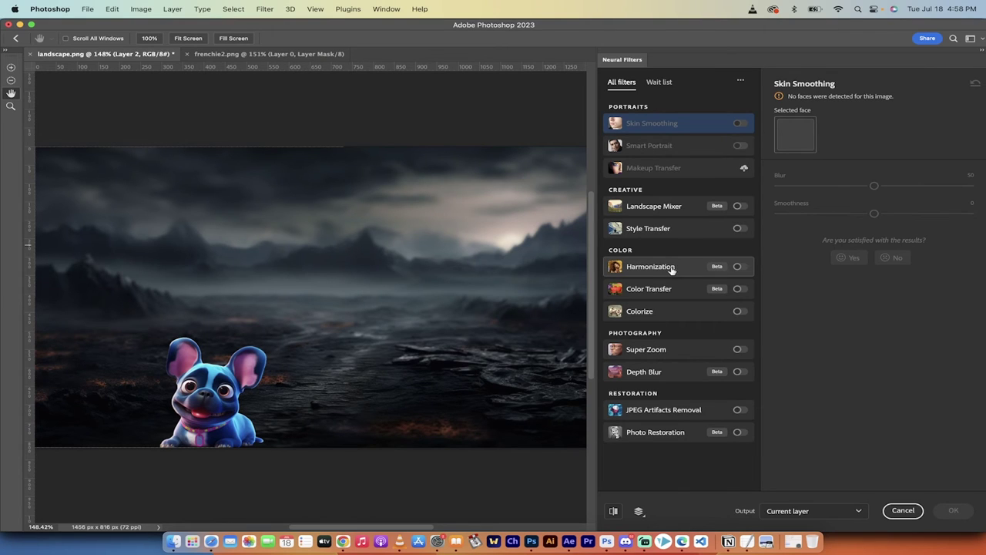
mouse_move(677, 268)
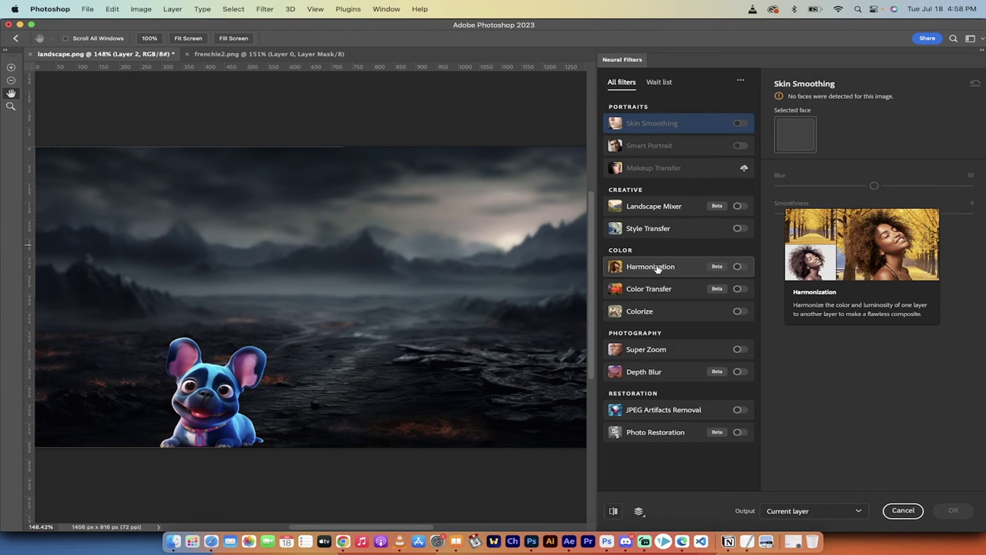
left_click(740, 267)
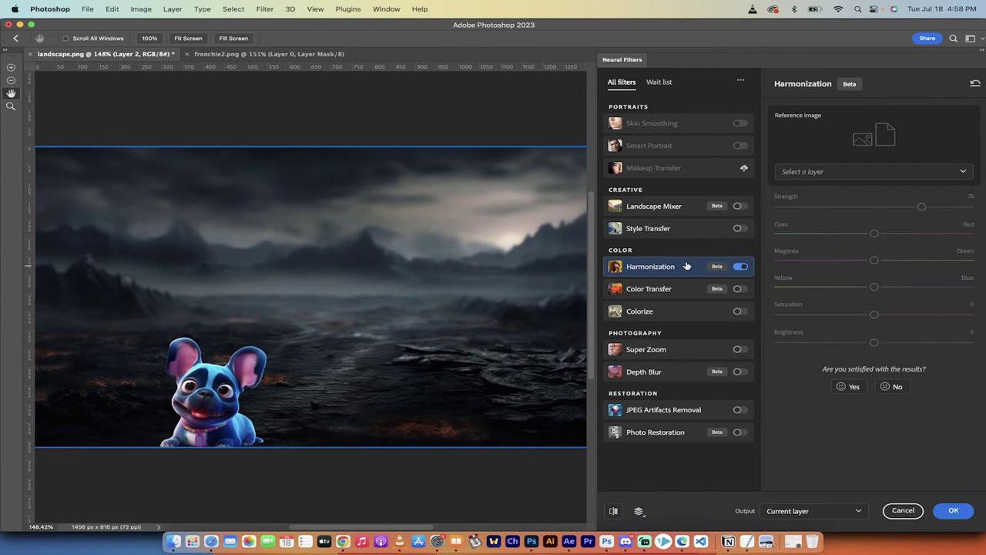
left_click(827, 177)
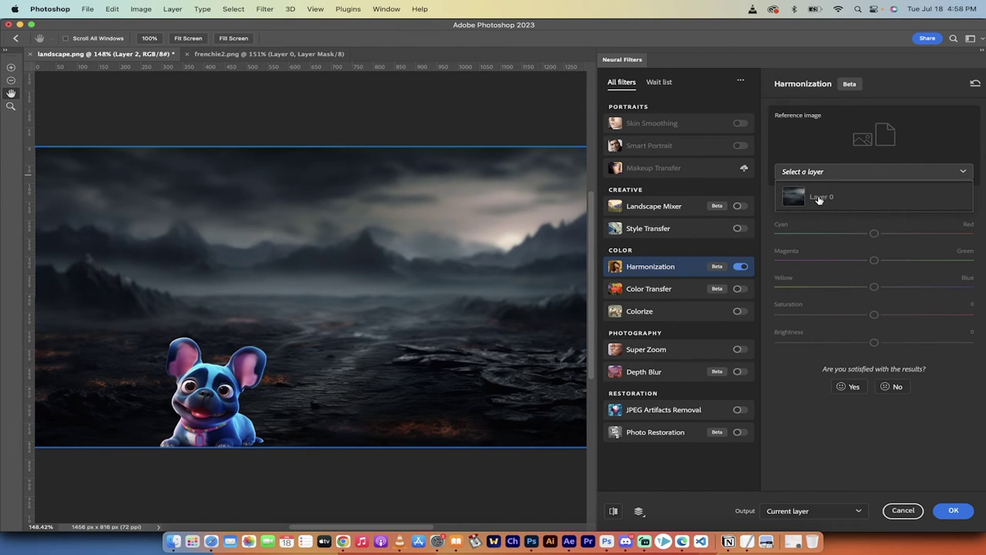
left_click(821, 198)
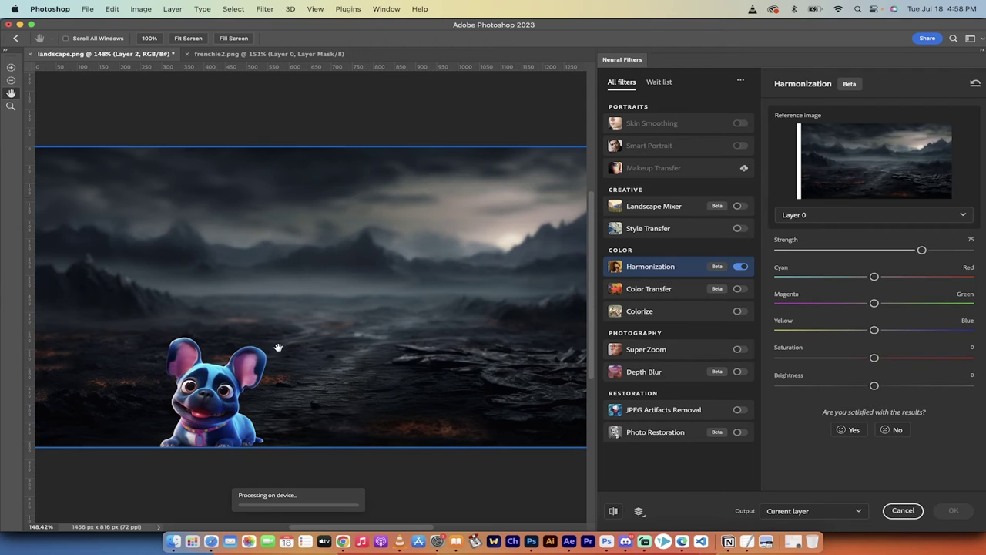
scroll(291, 349, "down", 1)
scroll(291, 349, "down", 2)
scroll(291, 349, "left", 1)
scroll(291, 349, "up", 3)
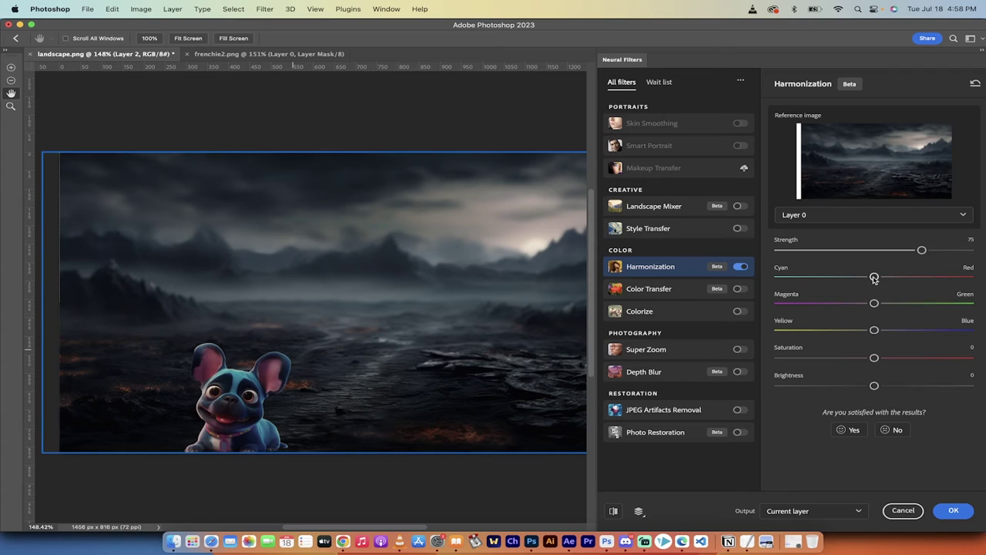
mouse_move(874, 277)
left_mouse_down()
mouse_move(829, 279)
mouse_move(887, 279)
mouse_move(806, 278)
mouse_move(874, 279)
left_mouse_up()
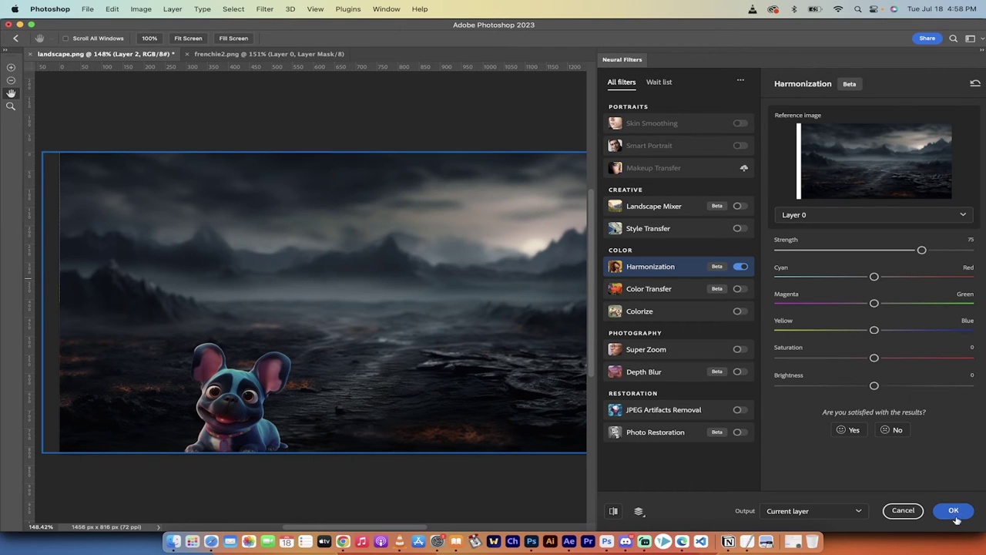
left_click(958, 516)
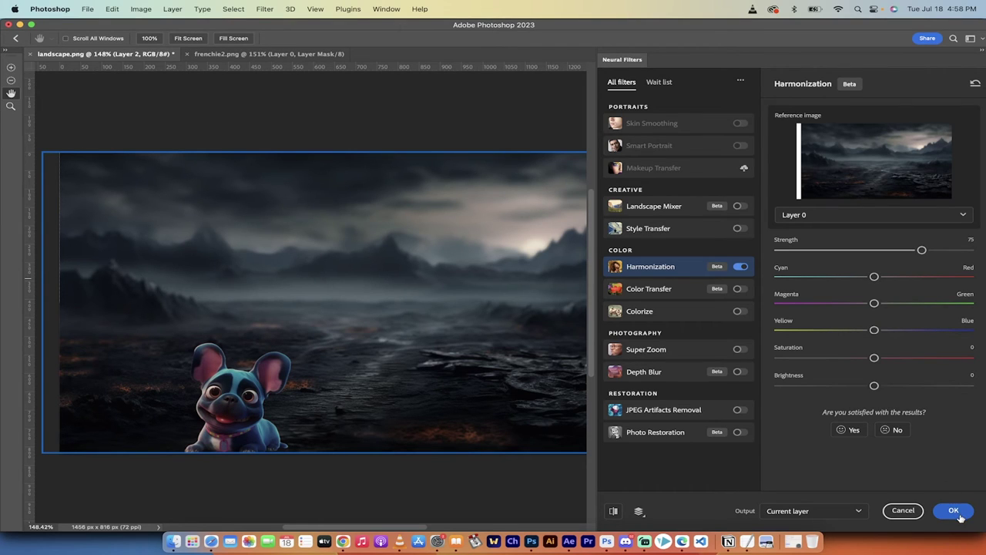
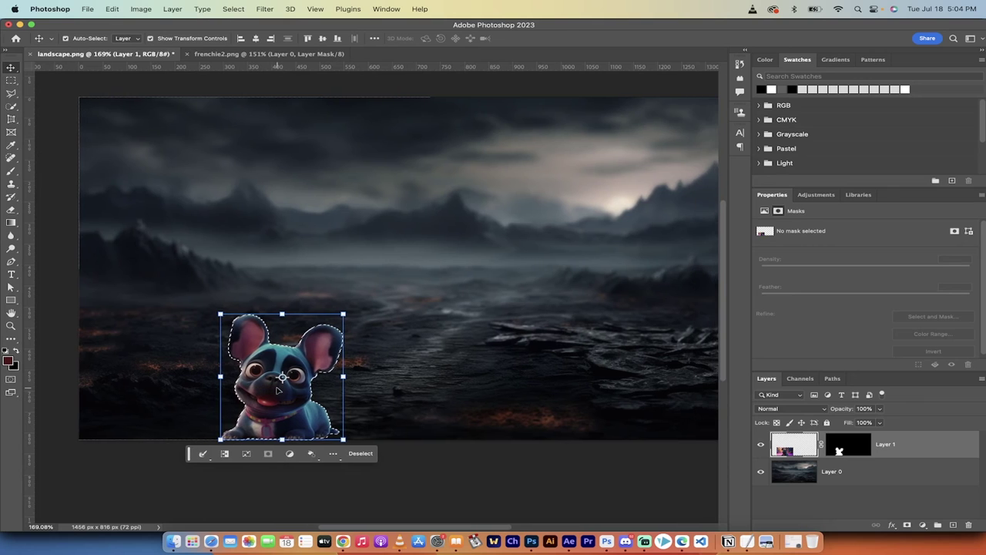
- Clear the selection around the bulldog and add a Curves adjustment layer above Layer 1
scroll(279, 392, "up", 2)
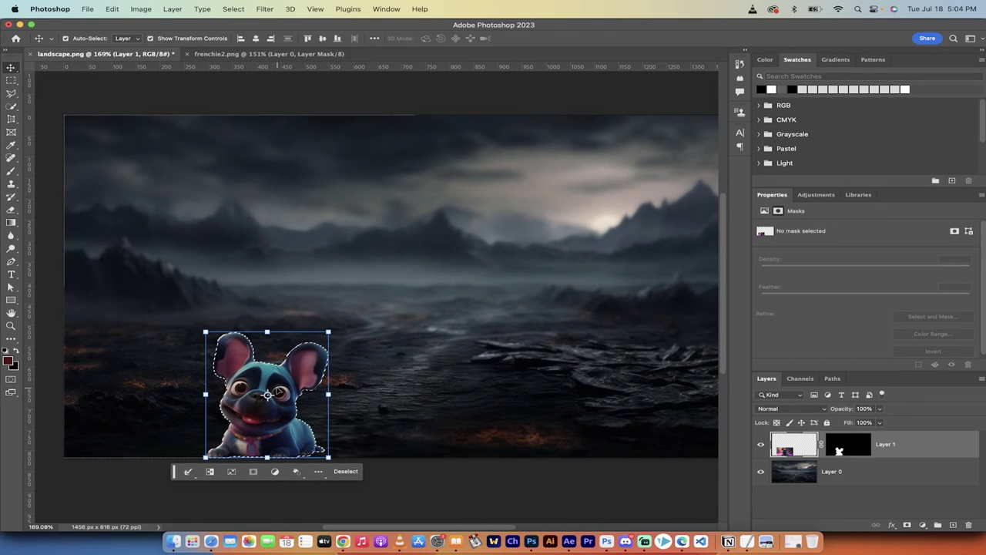
left_click(348, 474)
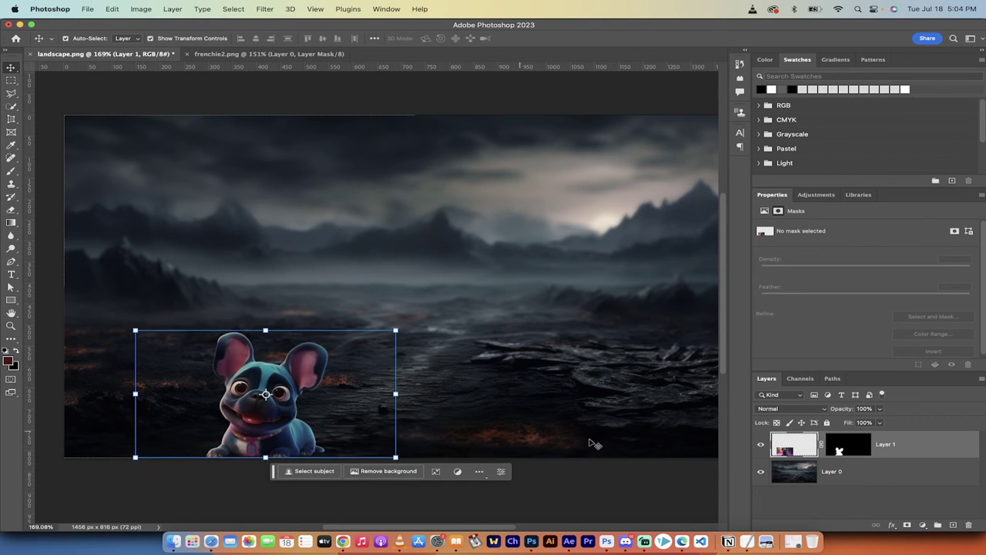
left_click(918, 449)
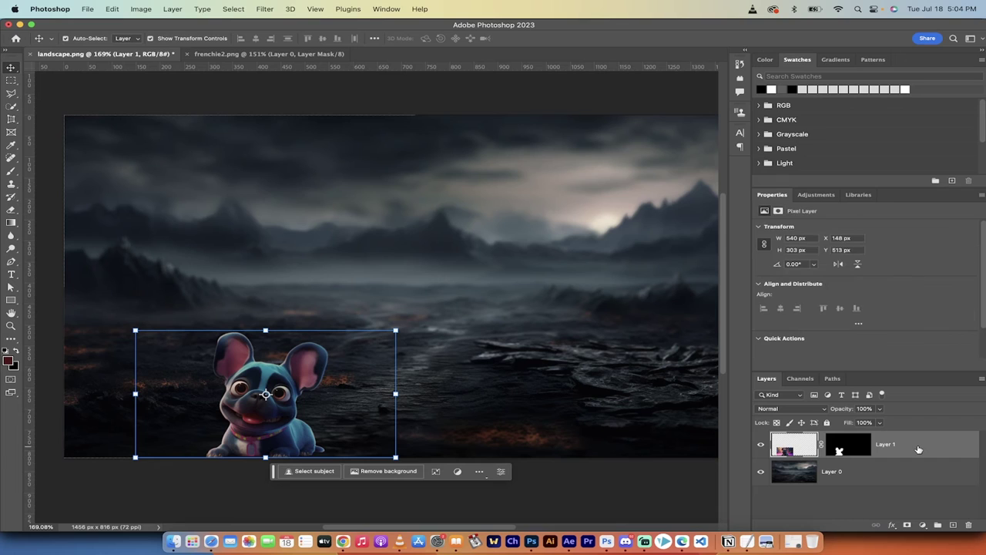
left_click(922, 526)
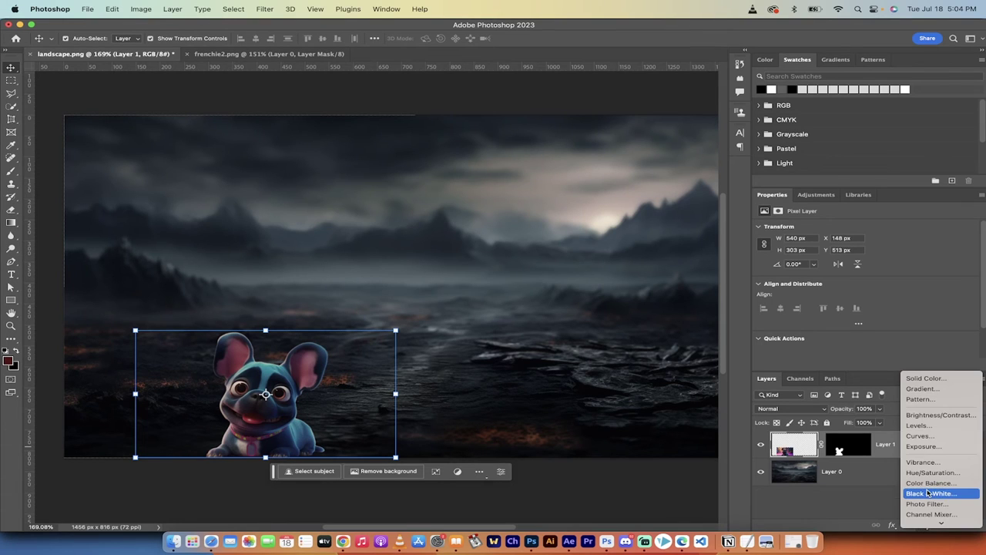
left_click(924, 436)
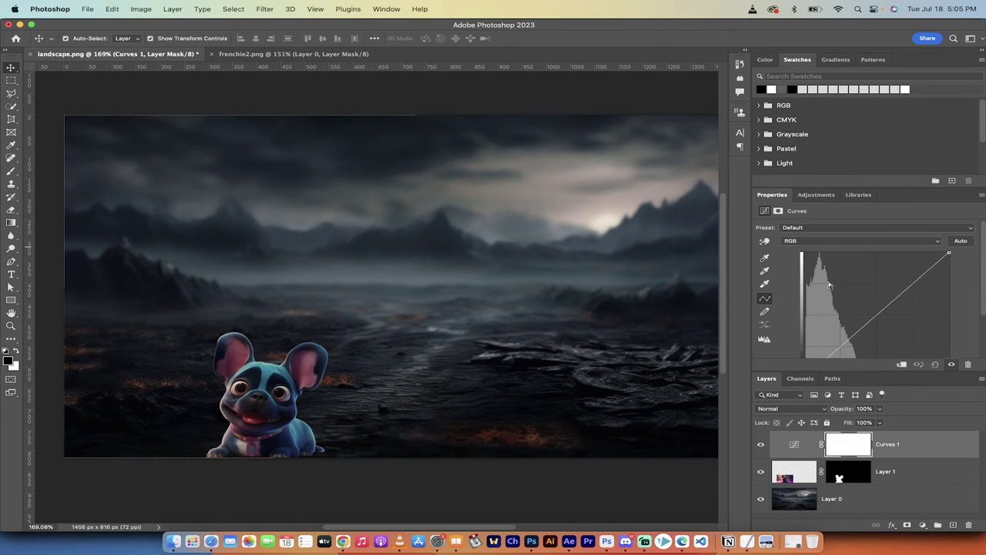
- Clip the Curves 1 adjustment to Layer 1 so it affects only the bulldog
scroll(830, 285, "down", 3)
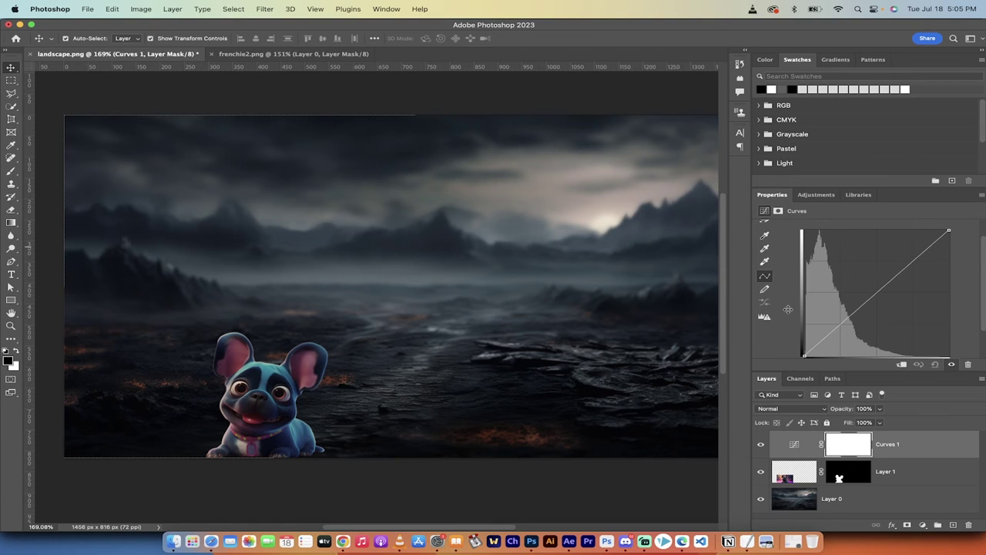
left_click(891, 450)
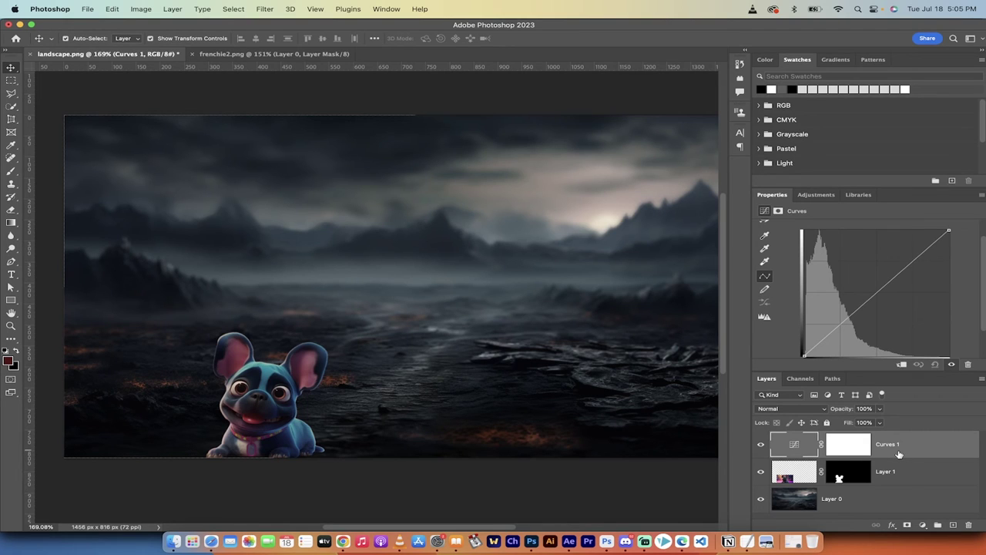
left_click_drag(884, 456, 876, 456)
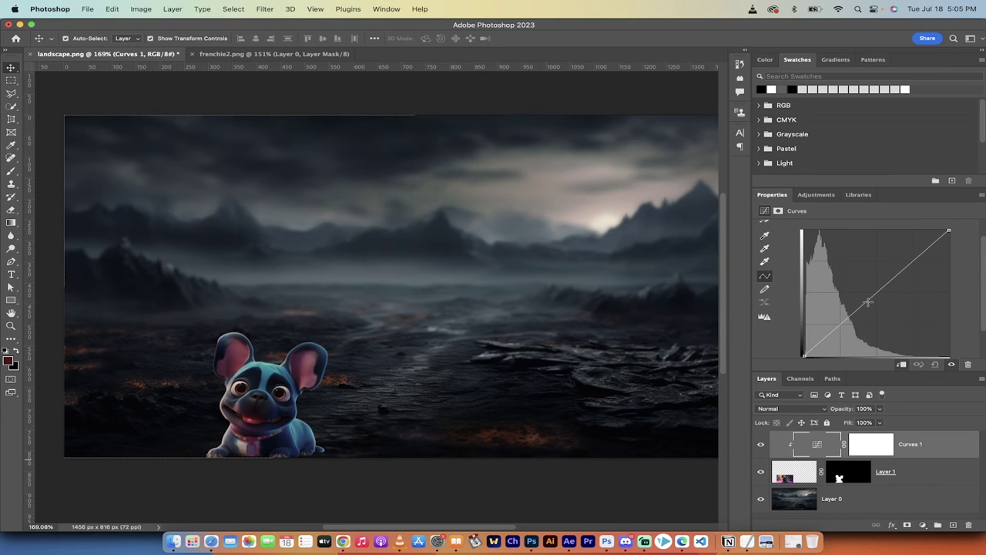
- Add a shadow control point to the bulldog's RGB curve and set it to input 77, output 68
scroll(869, 302, "down", 1)
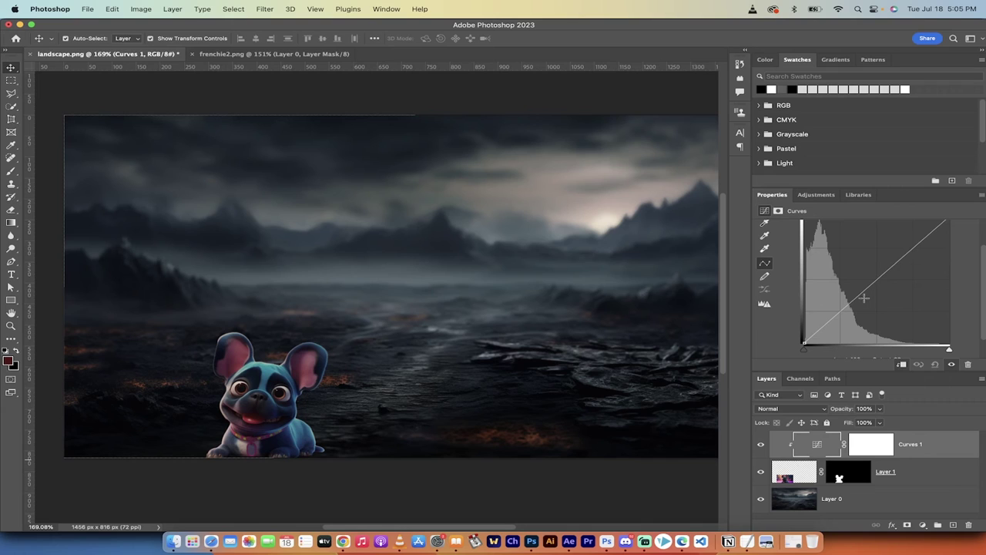
left_click_drag(856, 298, 879, 344)
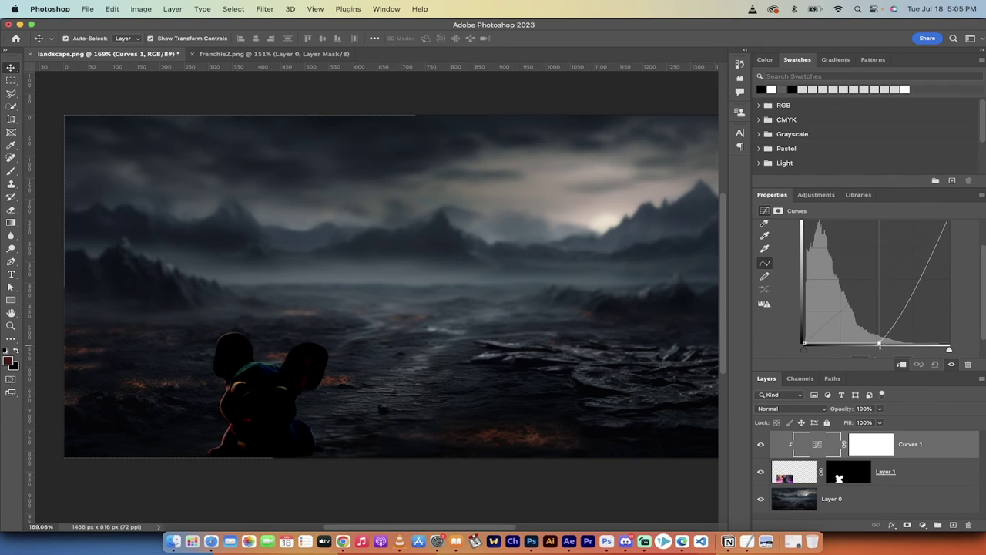
left_click_drag(879, 344, 845, 302)
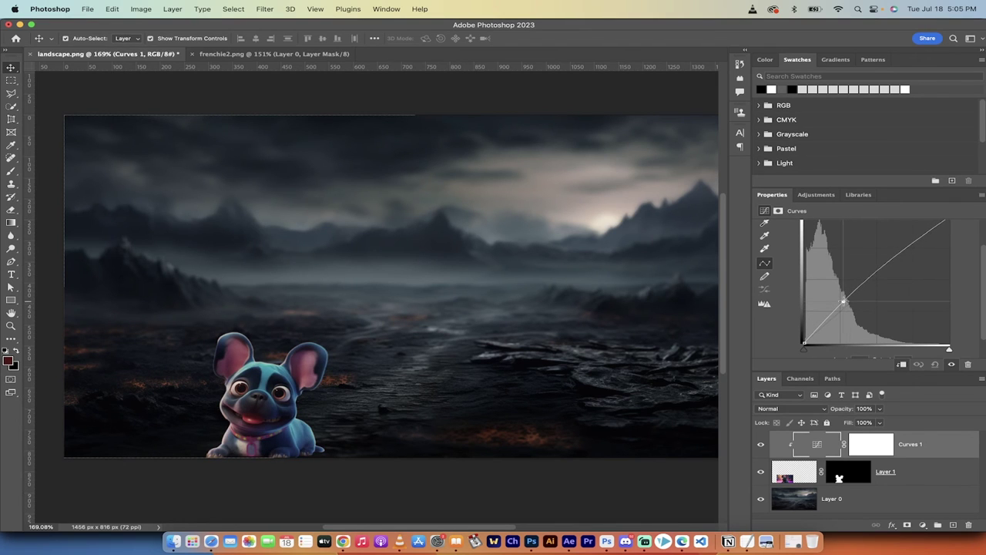
scroll(863, 293, "up", 2)
scroll(863, 293, "down", 3)
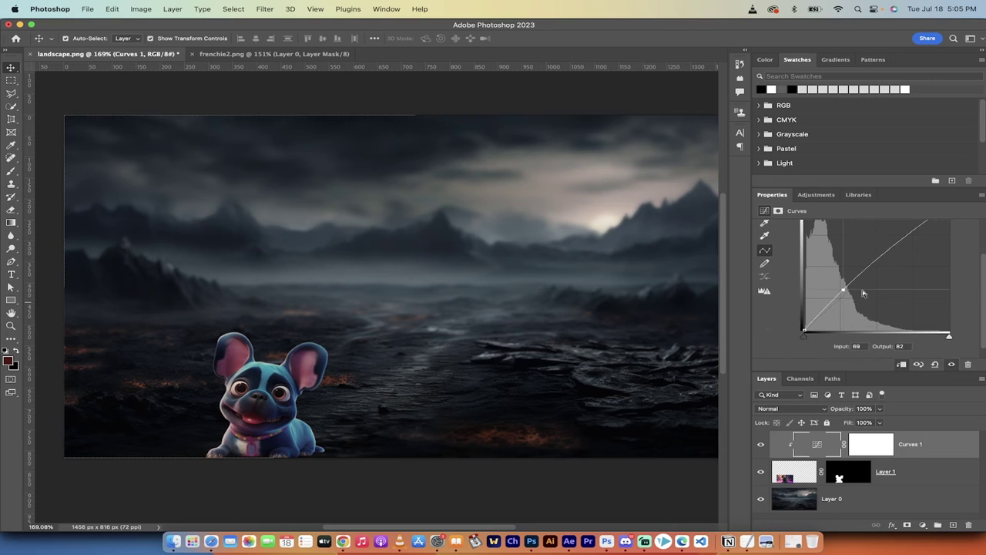
left_click_drag(843, 290, 847, 296)
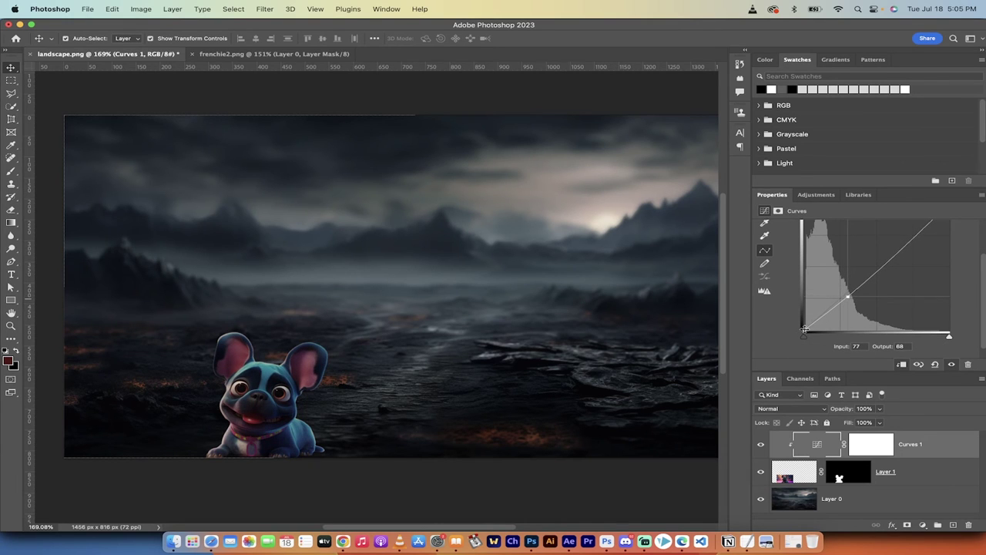
scroll(885, 265, "up", 2)
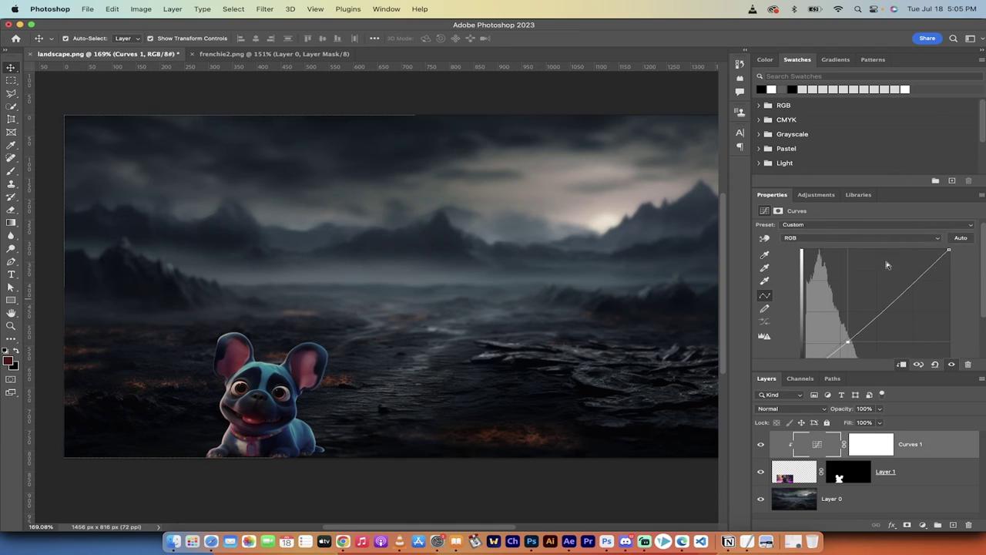
- Darken the bulldog's midtones and highlights by adding two lowered upper points to the curve, and pull its white point slightly inward
mouse_move(949, 249)
left_mouse_down()
mouse_move(974, 252)
mouse_move(964, 274)
mouse_move(956, 245)
left_mouse_up()
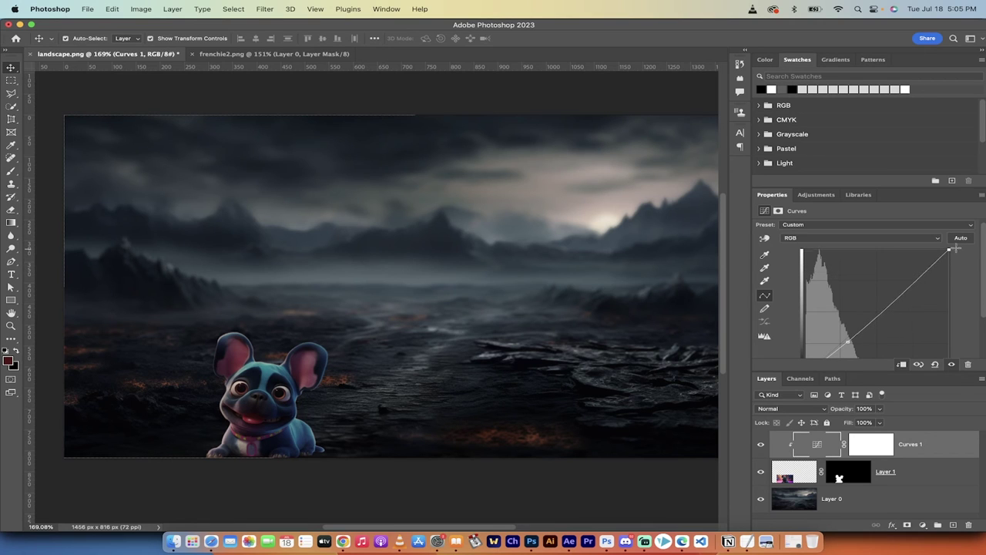
mouse_move(927, 275)
left_mouse_down()
mouse_move(917, 287)
mouse_move(927, 268)
mouse_move(926, 282)
left_mouse_up()
scroll(850, 328, "down", 1)
scroll(851, 328, "down", 1)
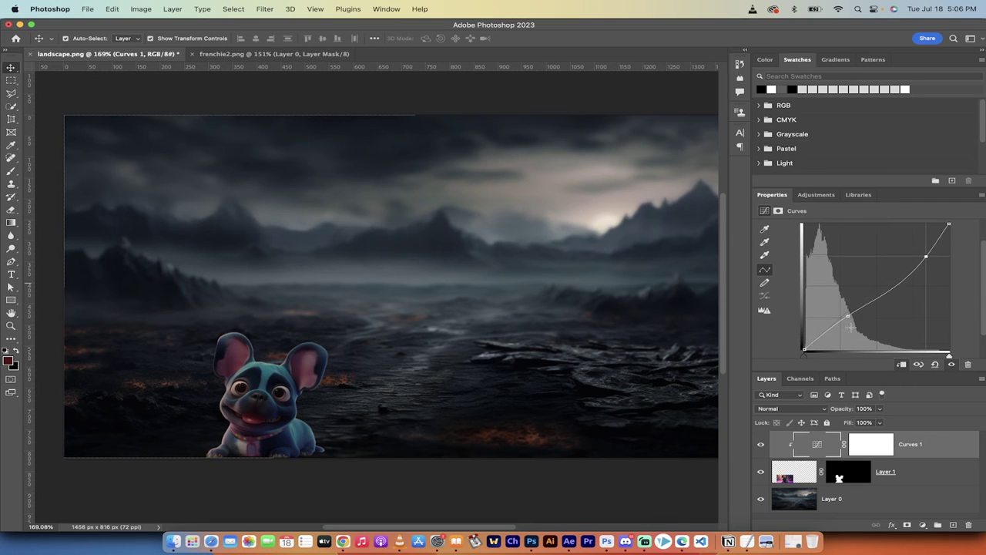
left_click_drag(849, 316, 894, 296)
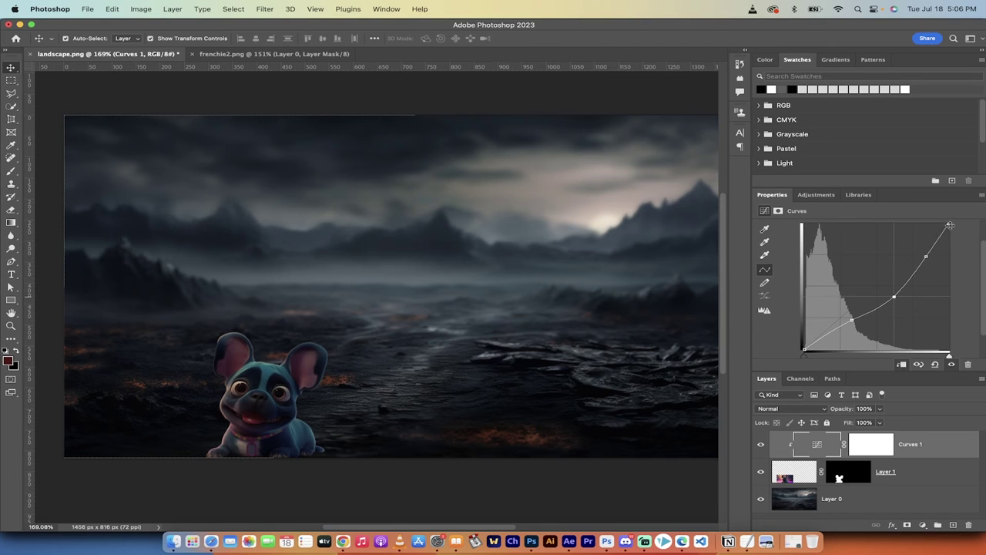
mouse_move(949, 224)
left_mouse_down()
mouse_move(947, 239)
mouse_move(947, 224)
left_mouse_up()
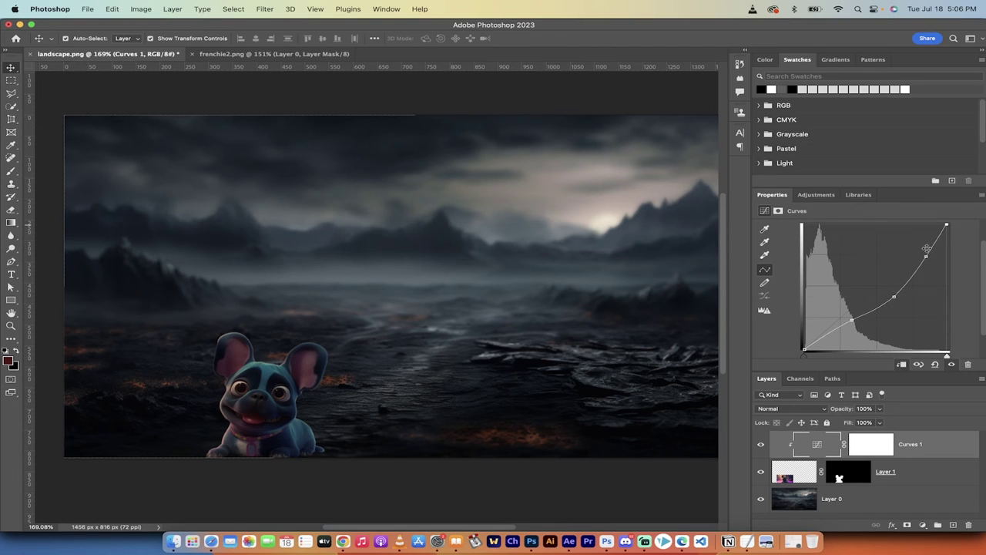
left_click_drag(926, 256, 925, 255)
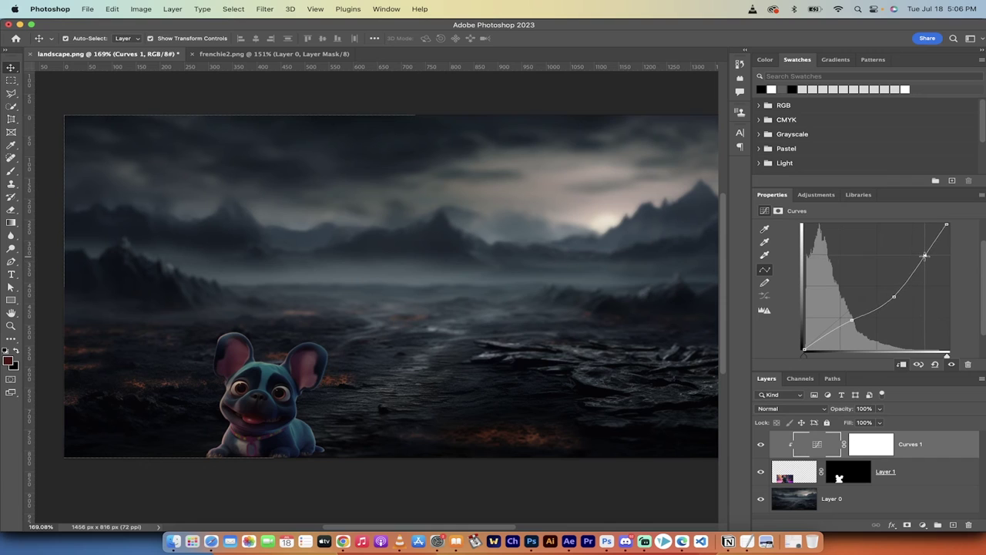
left_click_drag(893, 297, 897, 296)
left_click_drag(850, 319, 851, 321)
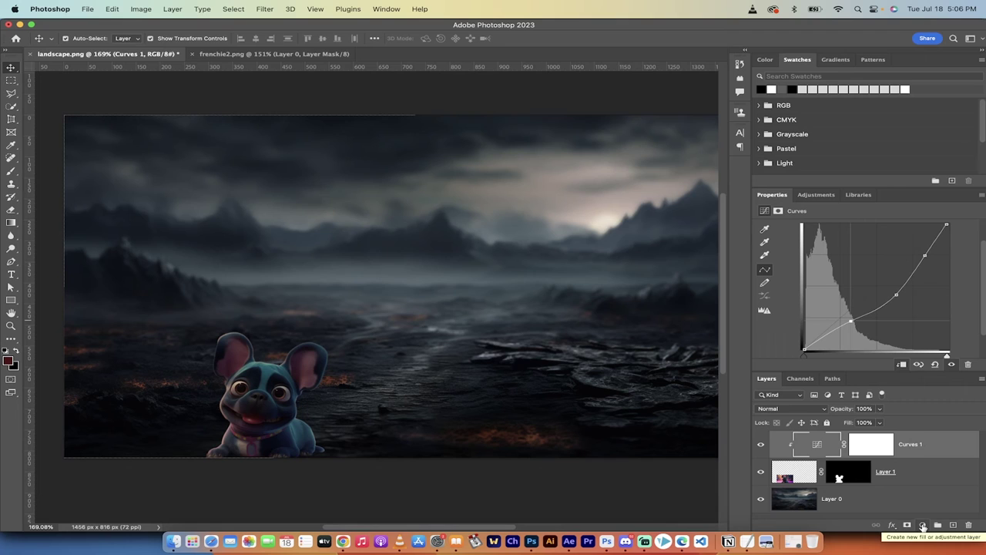
left_click(922, 524)
scroll(951, 496, "down", 2)
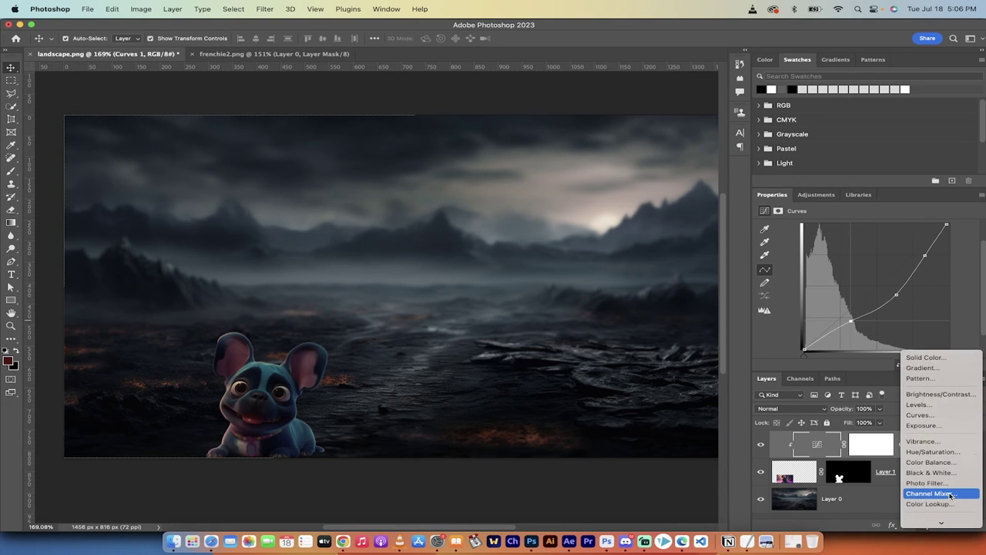
left_click(937, 395)
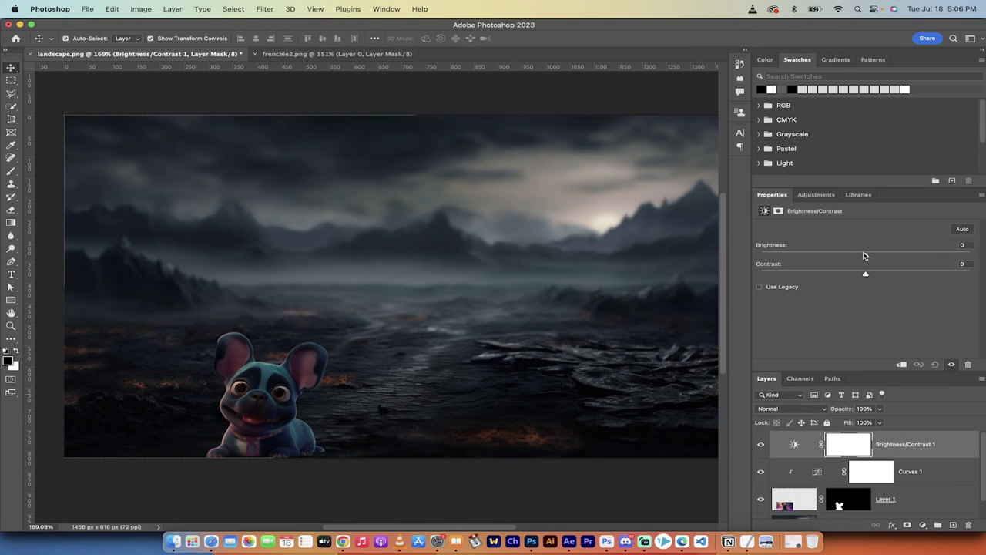
mouse_move(865, 257)
left_mouse_down()
mouse_move(806, 256)
mouse_move(862, 257)
left_mouse_up()
key("super+2")
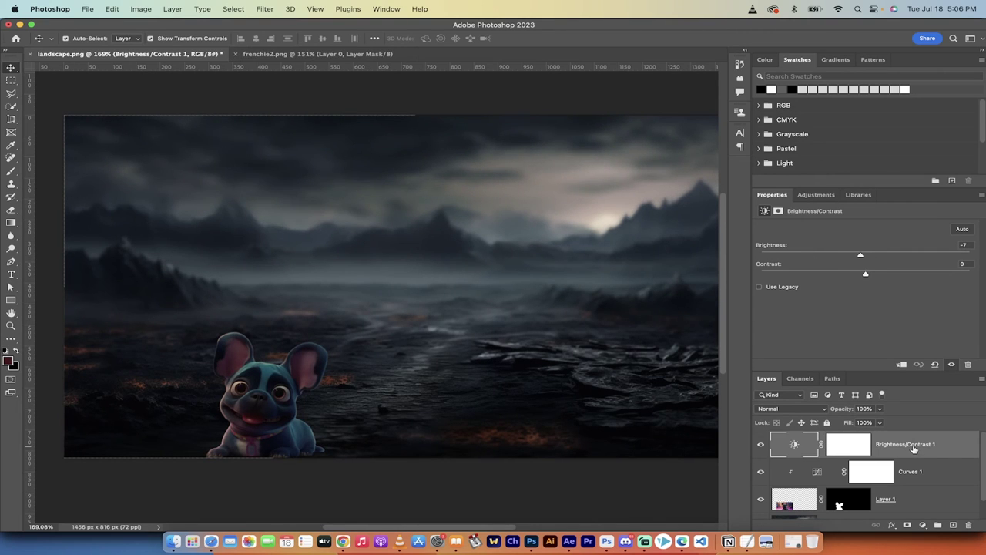
key("Delete")
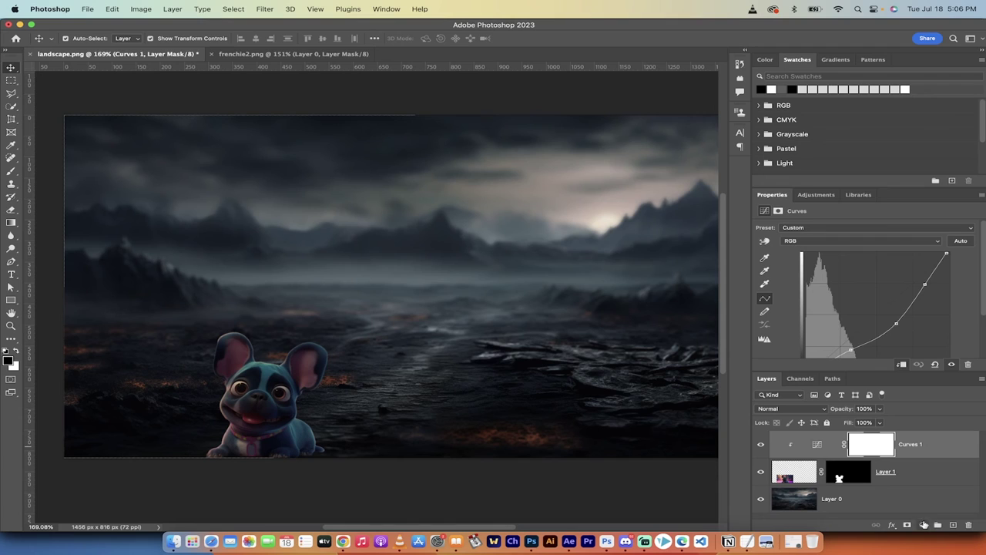
- Add a Brightness/Contrast adjustment clipped to the bulldog, with brightness -10 and contrast -7
left_click(924, 525)
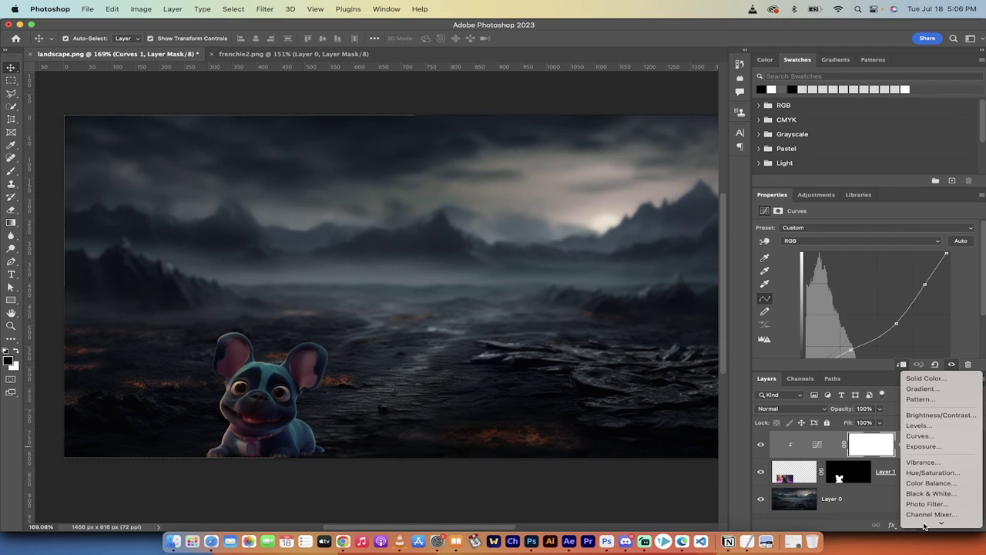
left_click(940, 416)
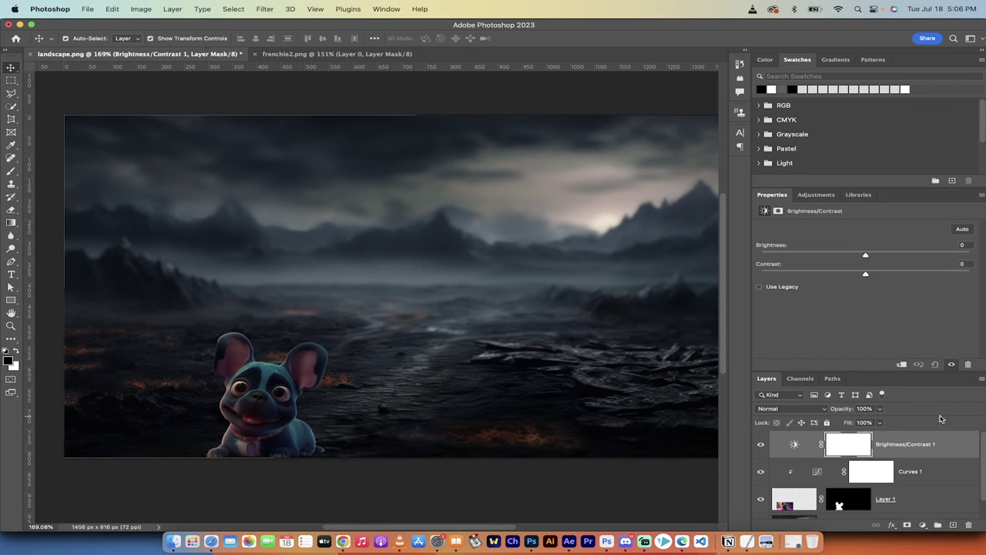
left_click(896, 456, "alt")
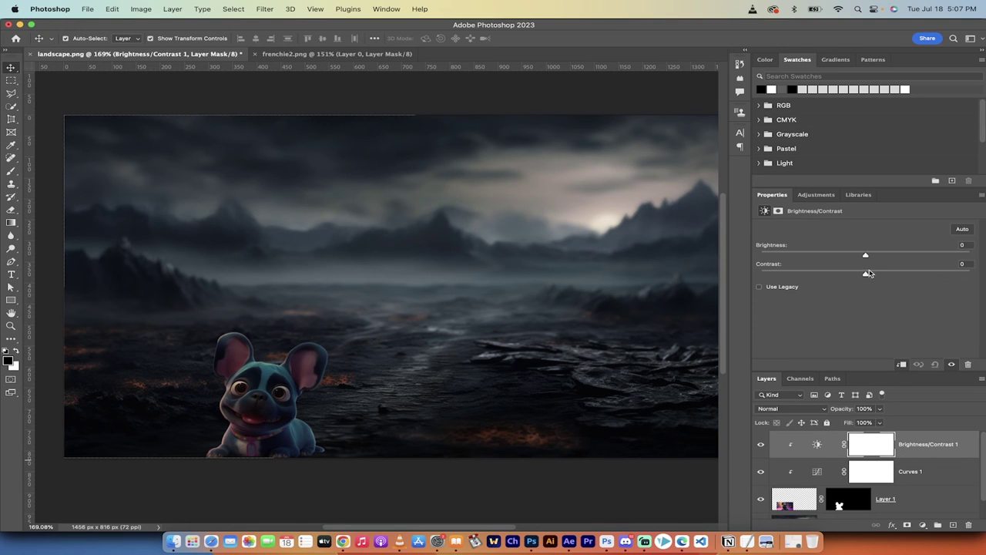
left_click_drag(866, 257, 849, 278)
scroll(518, 339, "down", 2)
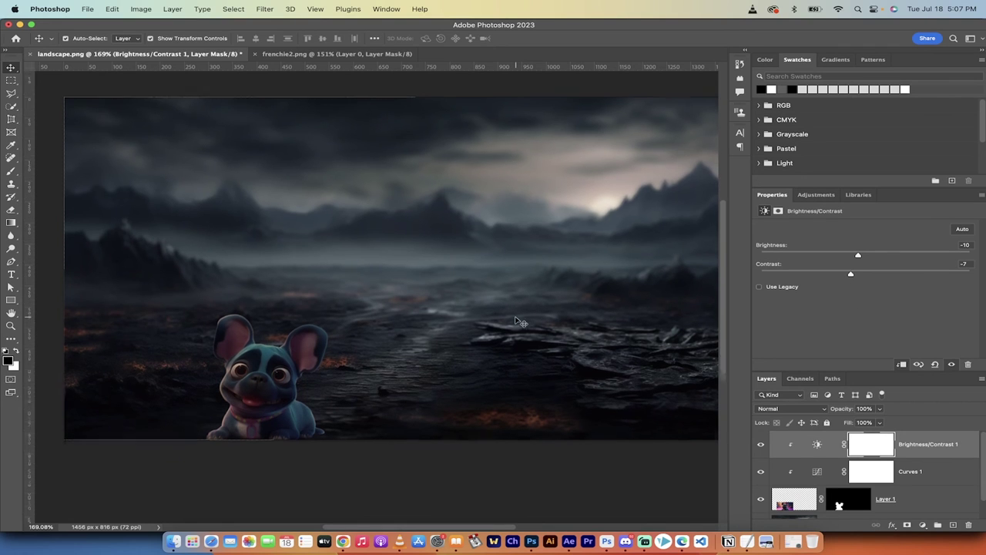
scroll(514, 361, "down", 3)
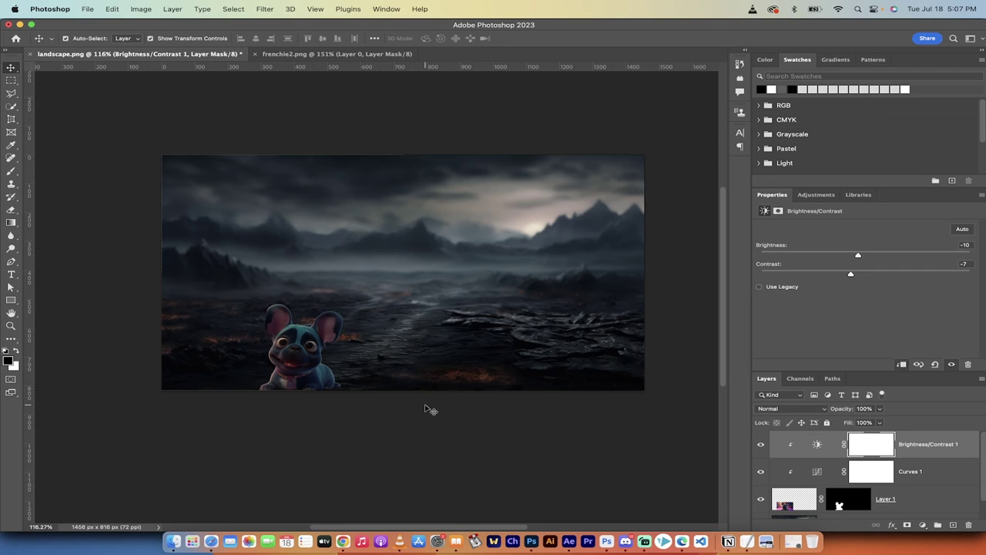
scroll(430, 408, "up", 3)
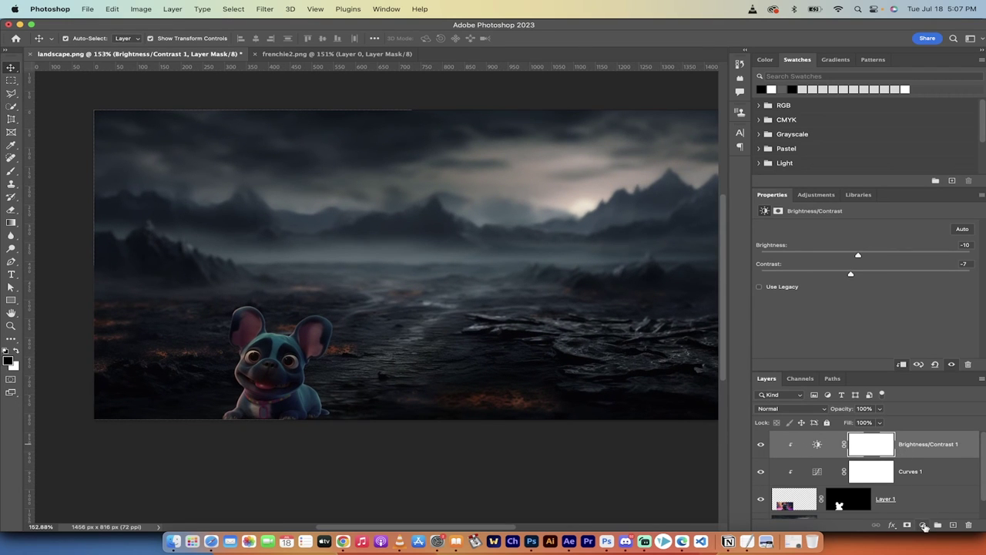
- Add a Vibrance adjustment layer above Brightness/Contrast 1, clipped to the bulldog, and select its adjustment settings
left_click(924, 526)
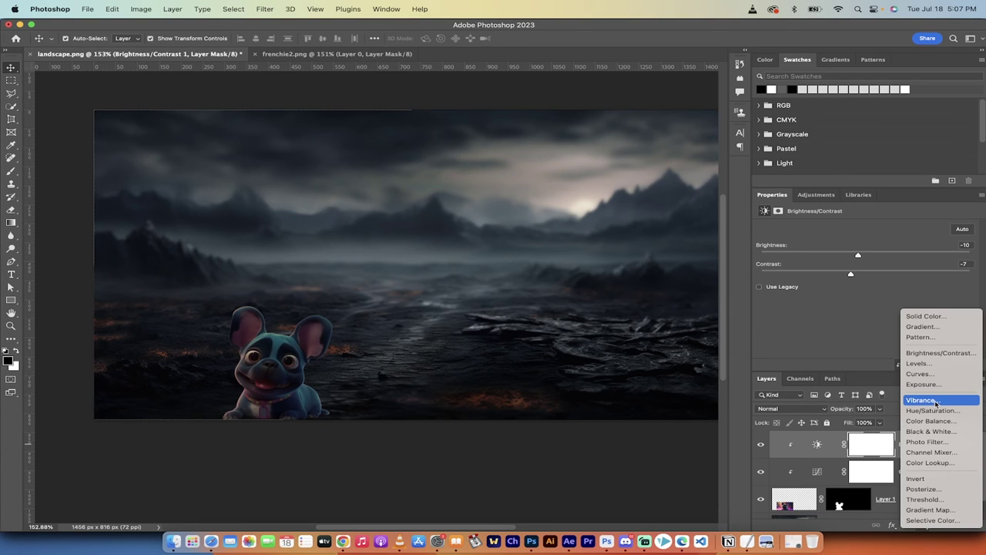
left_click(936, 401)
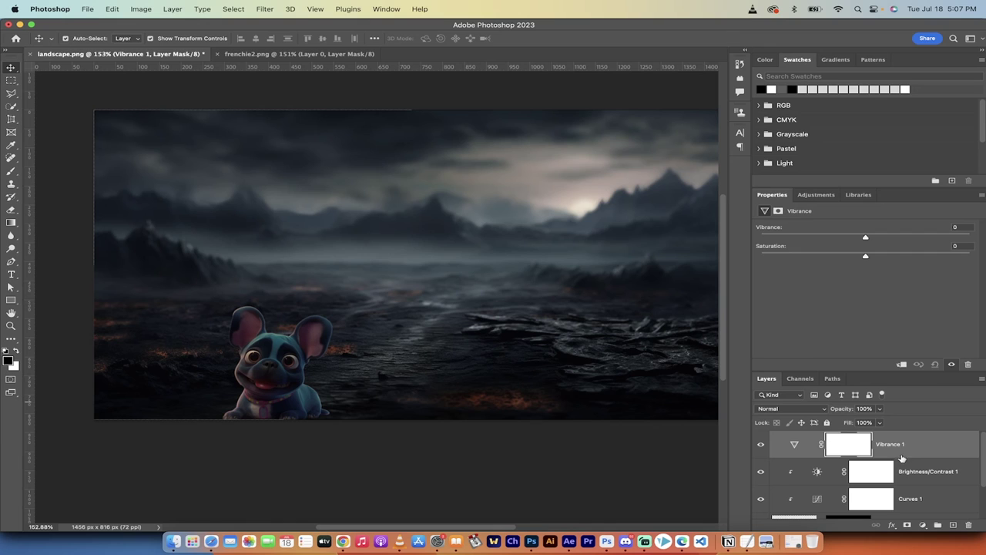
left_click_drag(902, 458, 902, 454)
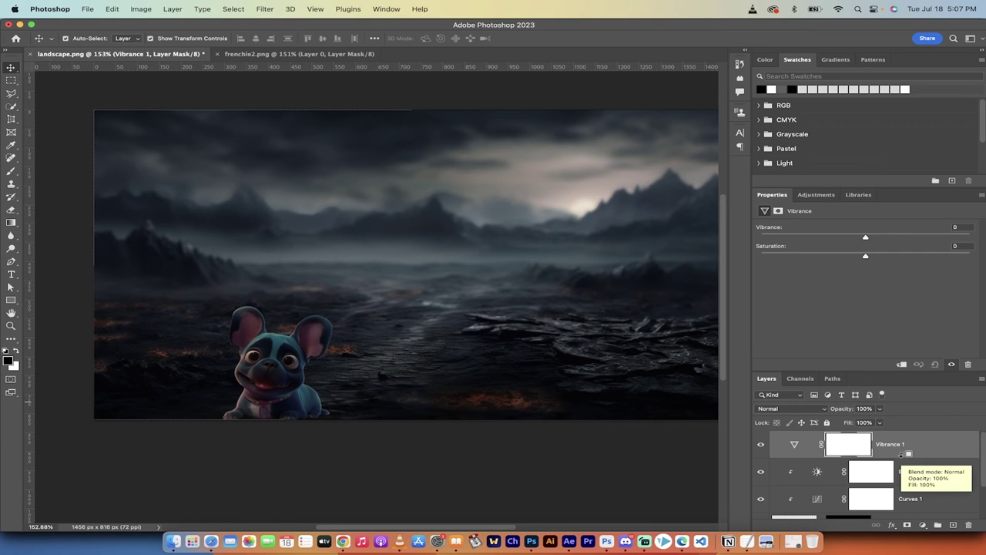
left_click(901, 456, "alt")
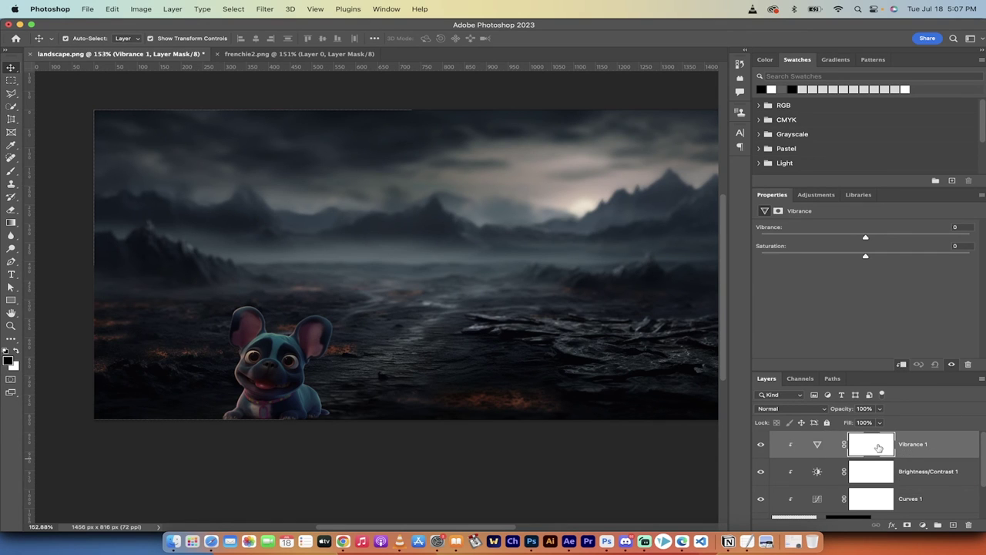
left_click(879, 447)
left_click(817, 446)
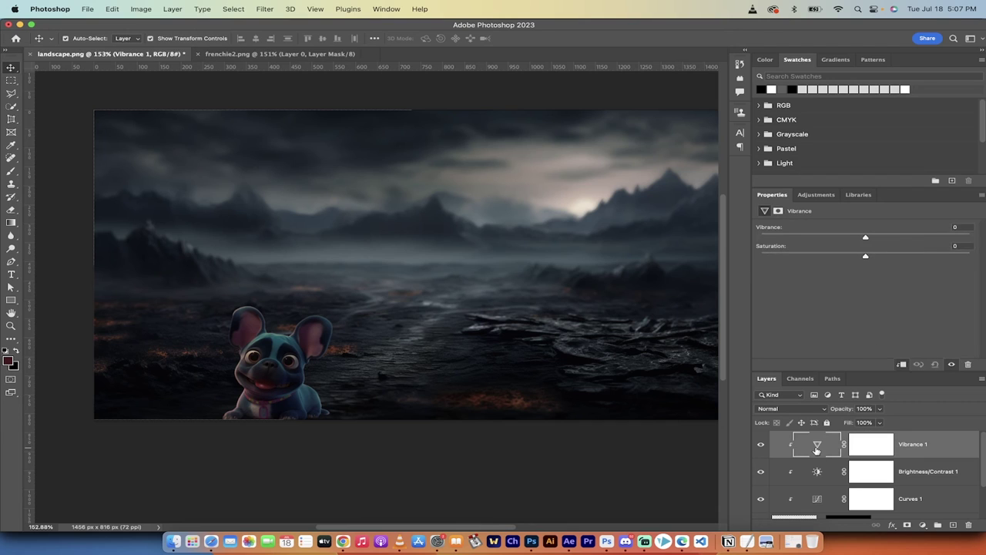
- Mute the bulldog's colours by setting vibrance to -26 and saturation to -22
mouse_move(865, 259)
left_mouse_down()
mouse_move(885, 257)
mouse_move(827, 258)
mouse_move(863, 264)
mouse_move(846, 257)
left_mouse_up()
scroll(599, 251, "up", 1)
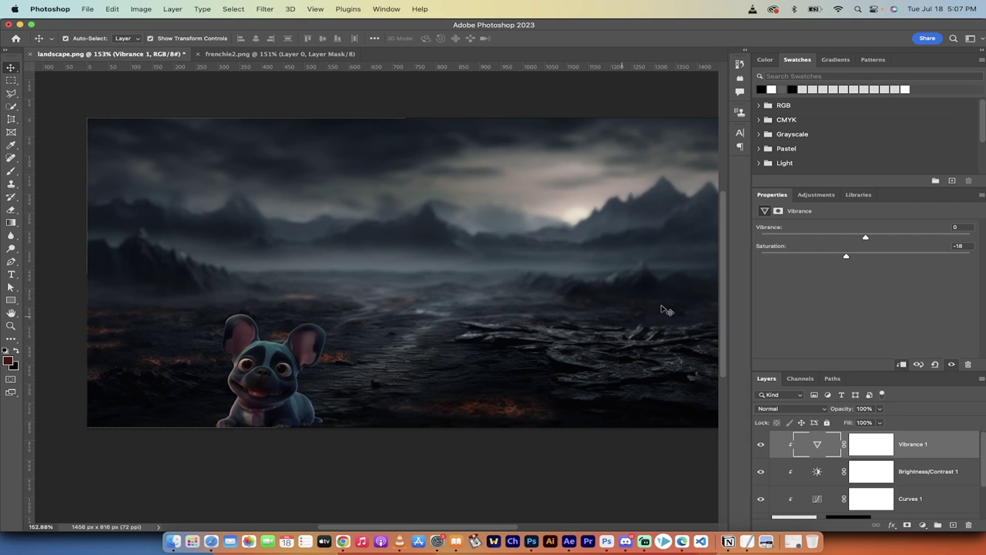
left_click_drag(868, 239, 836, 241)
scroll(514, 316, "right", 3)
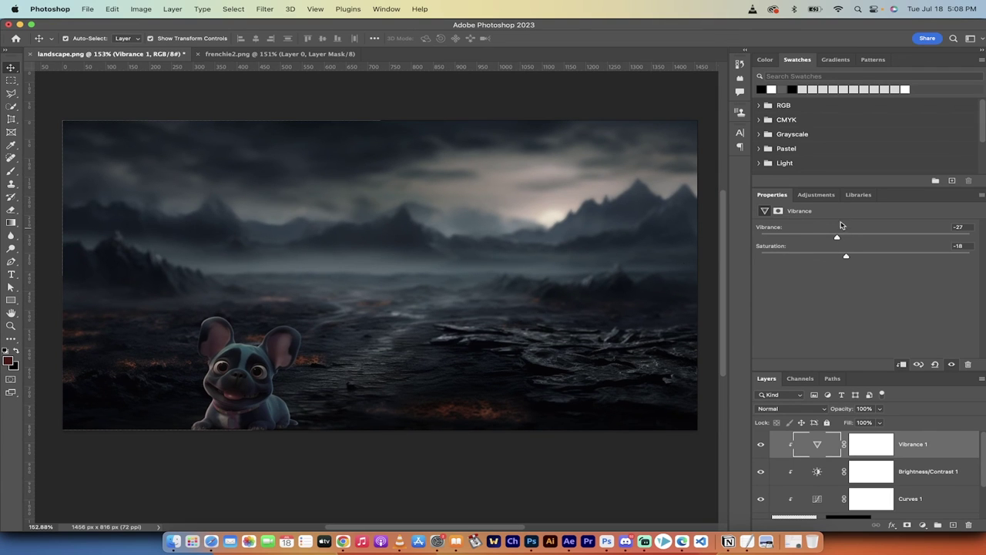
left_click_drag(839, 239, 843, 259)
scroll(477, 316, "down", 3)
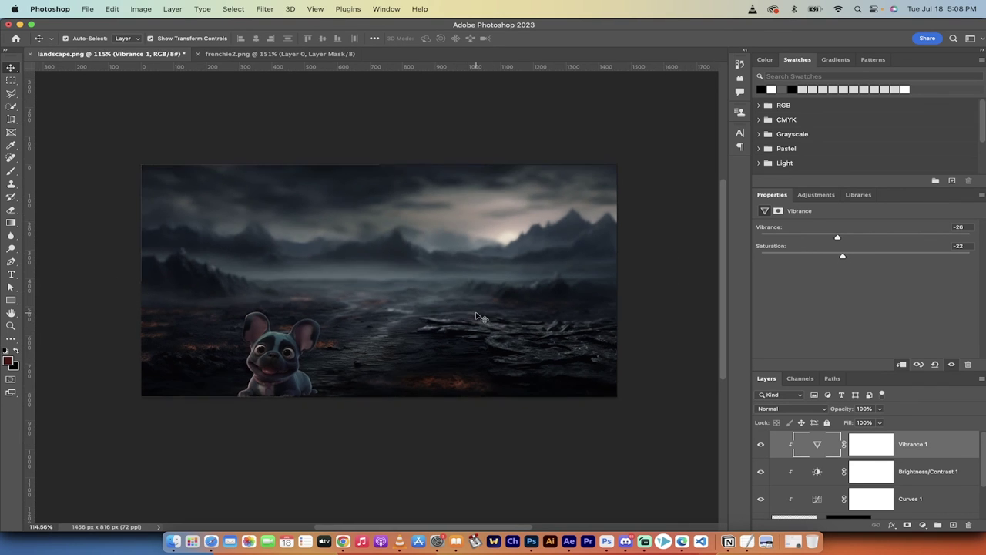
scroll(478, 316, "down", 2)
scroll(475, 314, "up", 3)
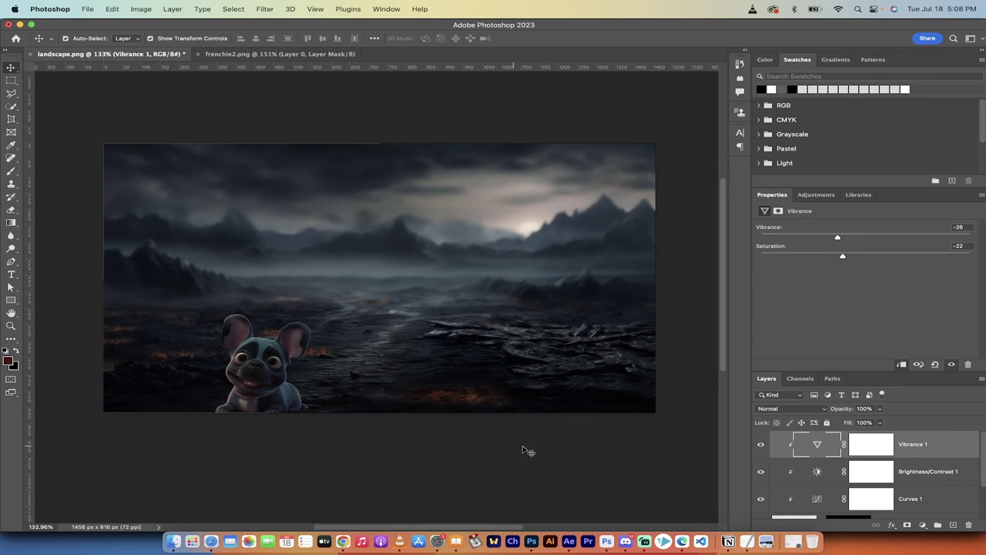
scroll(914, 458, "down", 2)
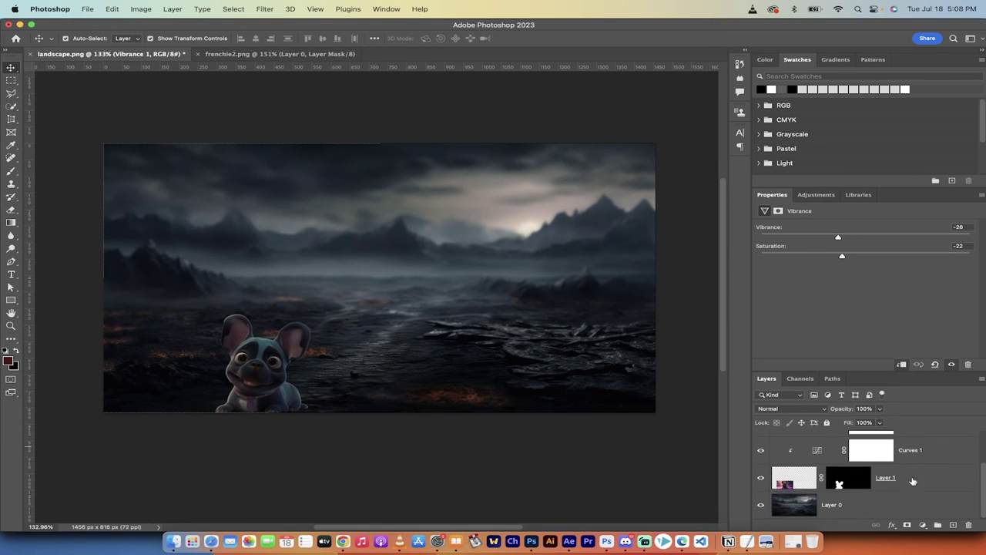
- Add a second Curves adjustment layer above Vibrance 1 and clip it to the bulldog
left_click(924, 526)
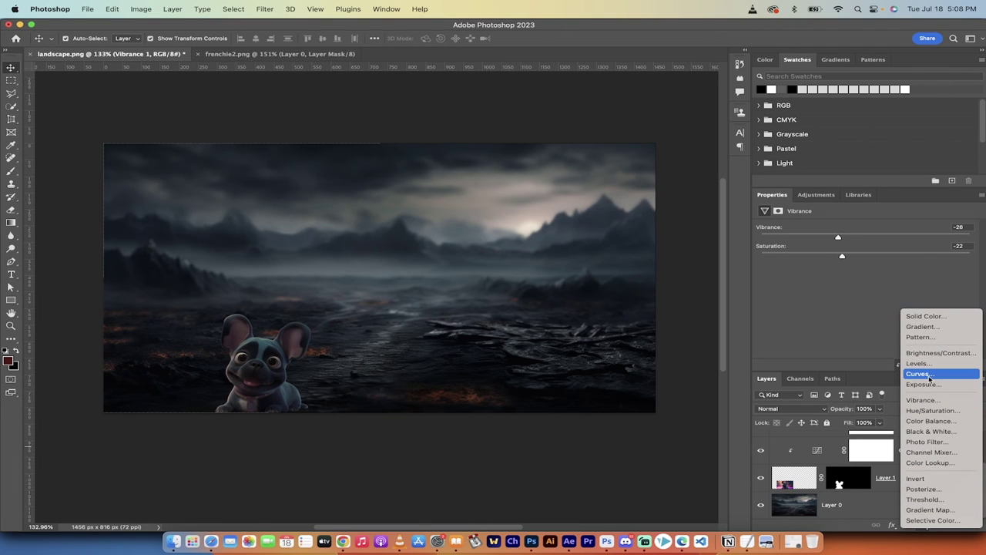
left_click(931, 375)
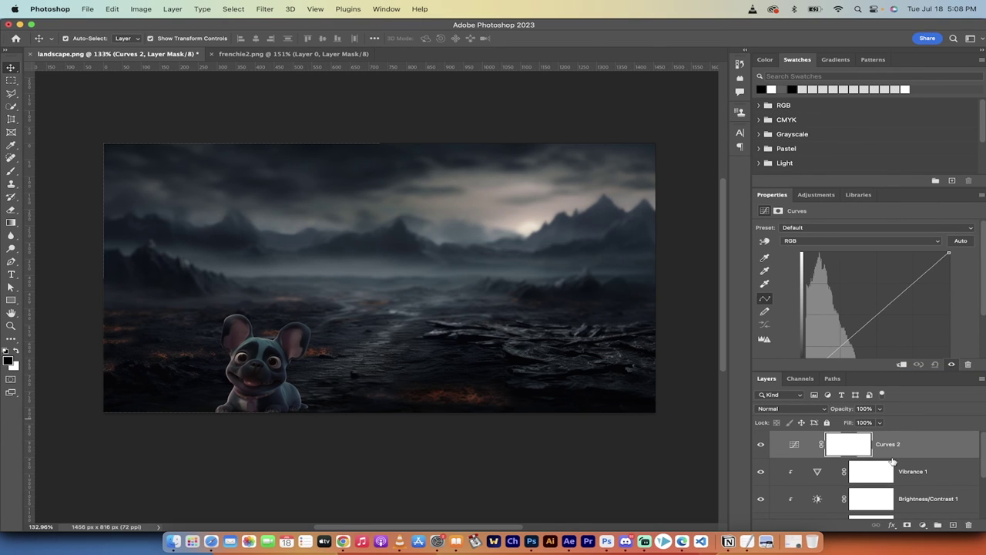
left_click_drag(892, 461, 891, 456)
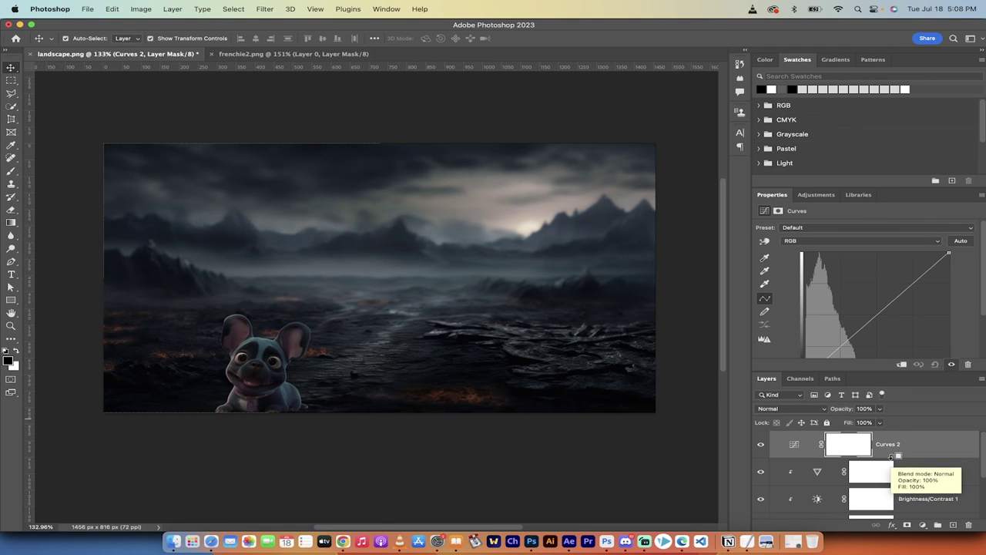
left_click(891, 456, "alt")
scroll(873, 484, "down", 1)
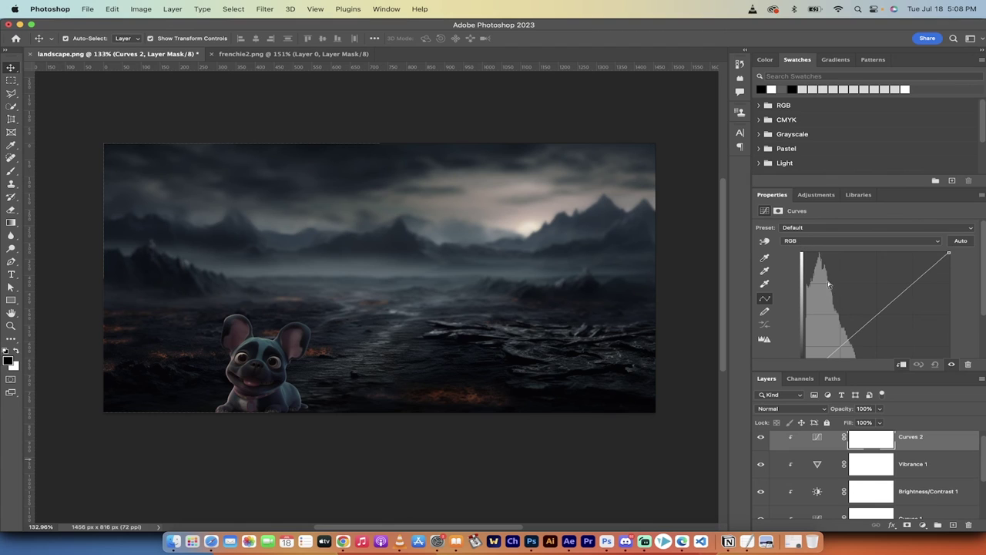
scroll(839, 306, "down", 1)
scroll(840, 305, "down", 3)
scroll(839, 301, "up", 4)
- Reduce red in the bulldog by adding lowered shadow and highlight points to the red channel of Curves 2
left_click(809, 245)
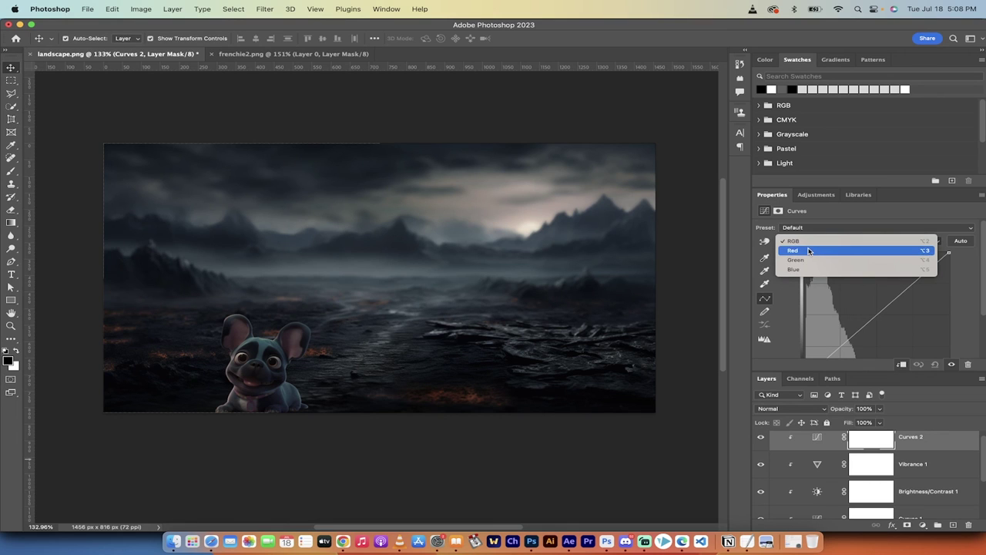
left_click(808, 250)
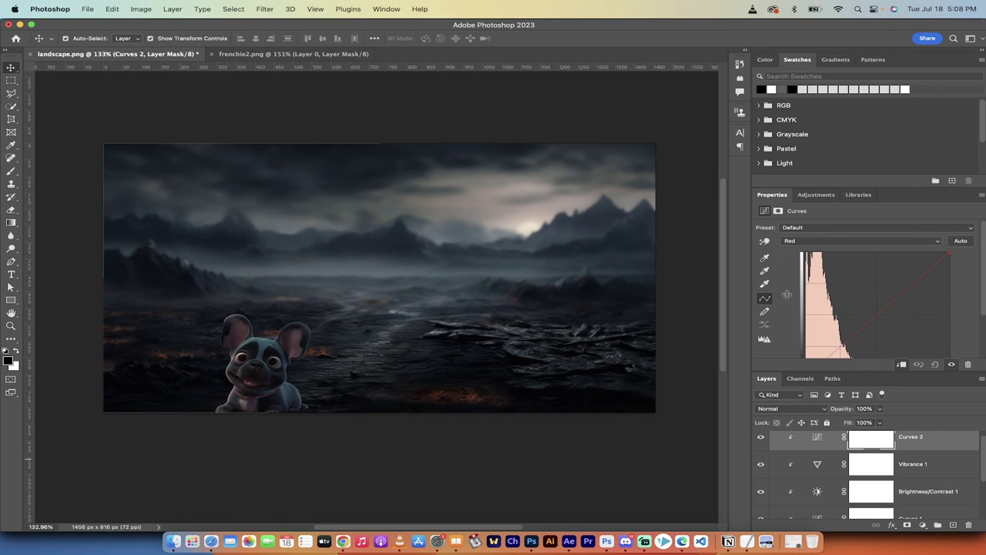
scroll(827, 327, "down", 6)
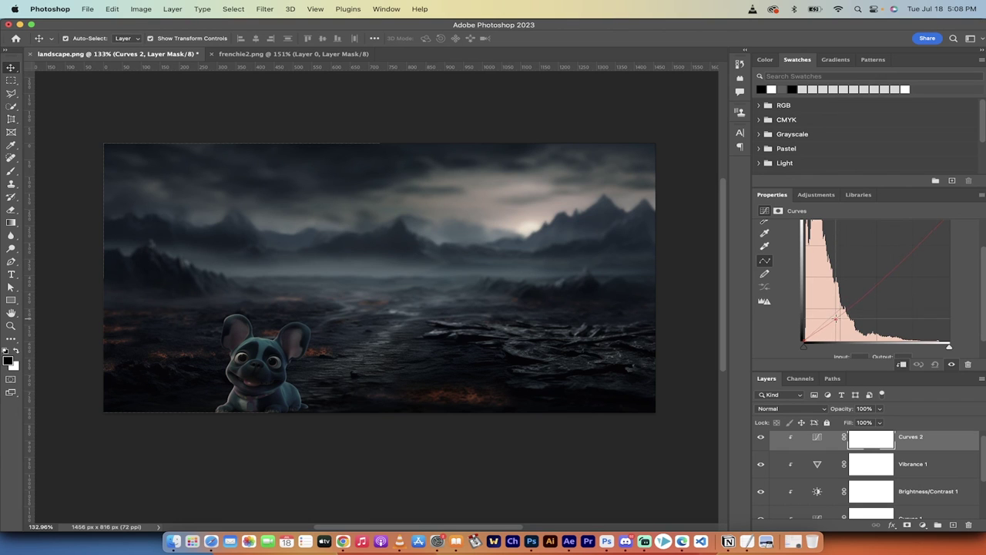
left_click(895, 278)
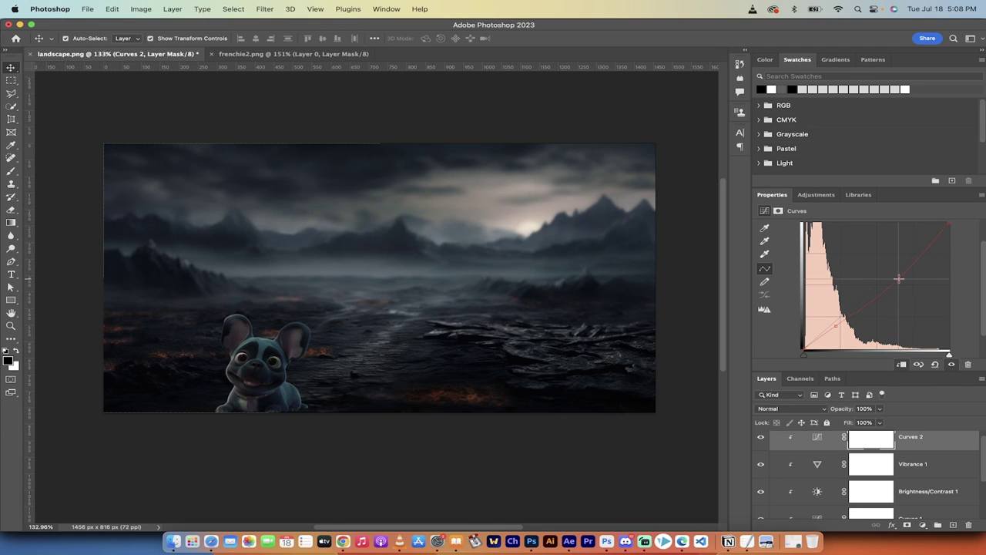
left_click(948, 223)
left_click(899, 277)
left_click_drag(898, 276, 897, 279)
left_click(833, 328)
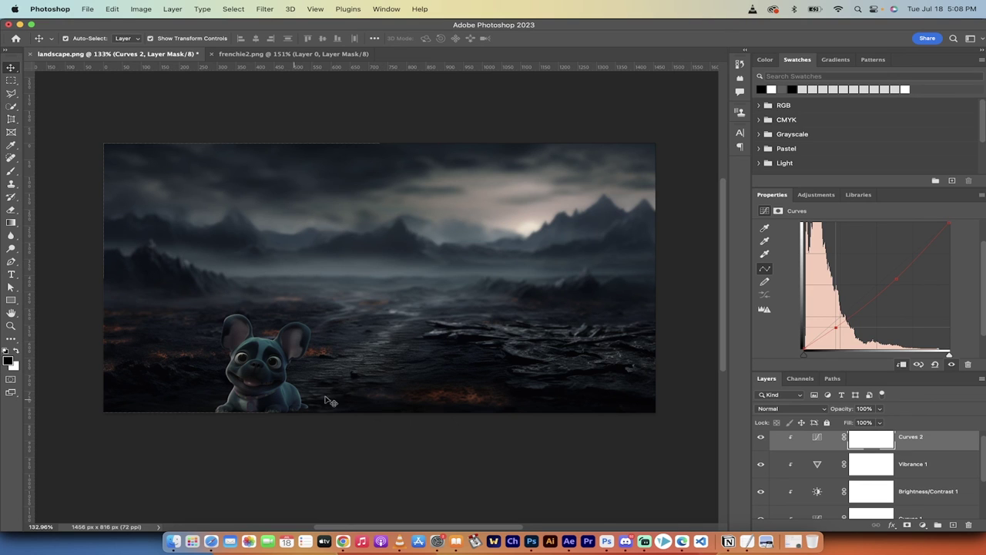
- Reduce green in Curves 2 with a shadow point at input 37, output 31, two upper points and a slightly lowered white point
scroll(792, 251, "up", 2)
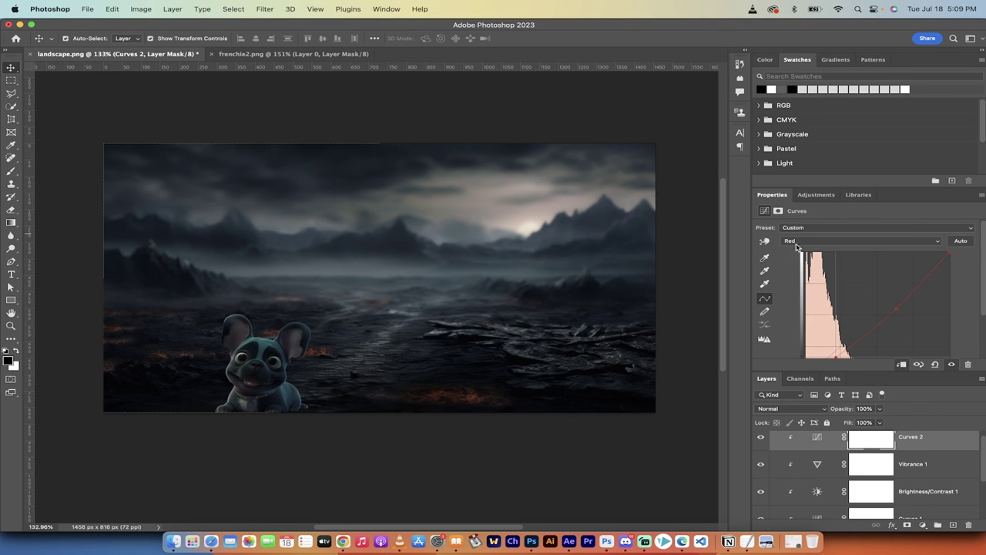
left_click(803, 240)
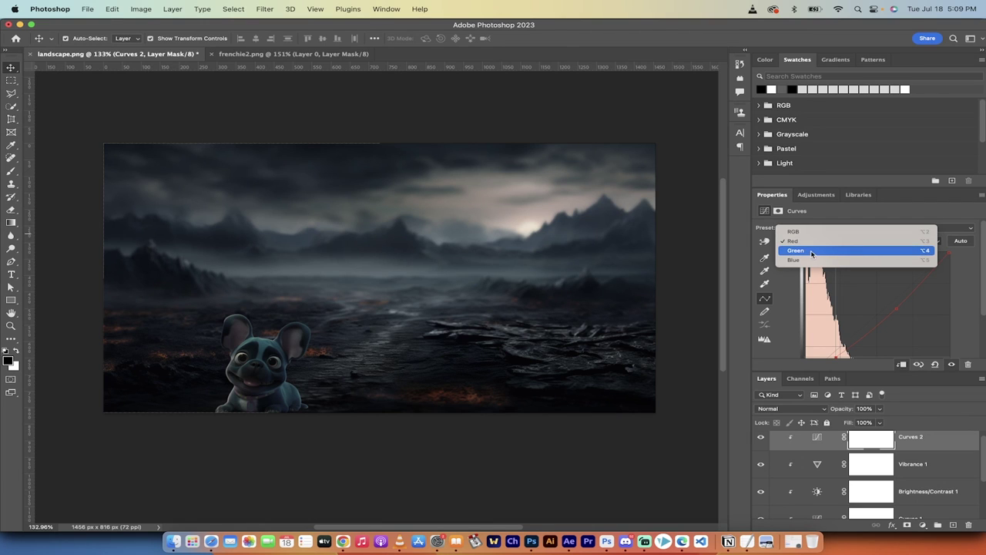
left_click(812, 252)
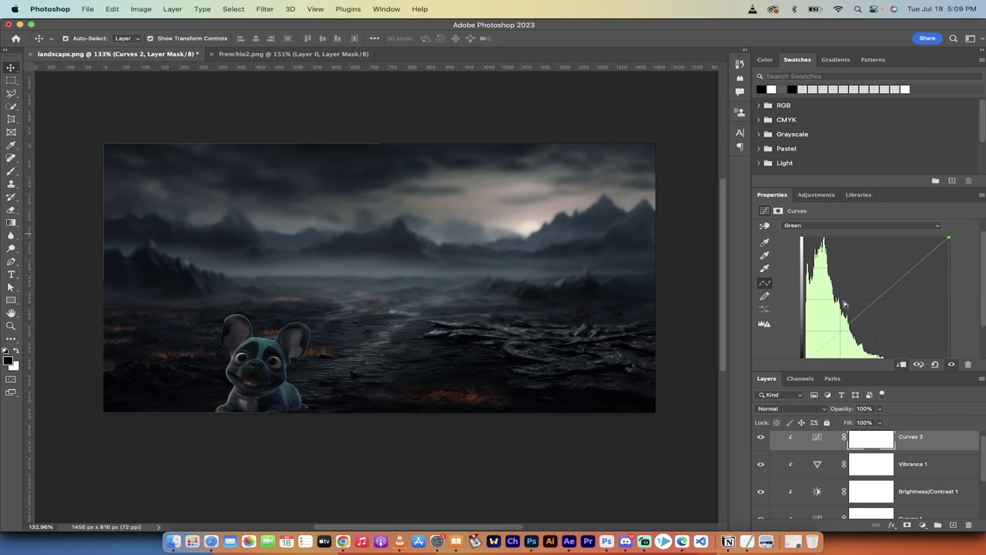
scroll(844, 305, "down", 2)
mouse_move(829, 309)
left_mouse_down()
mouse_move(834, 322)
mouse_move(822, 285)
mouse_move(826, 313)
left_mouse_up()
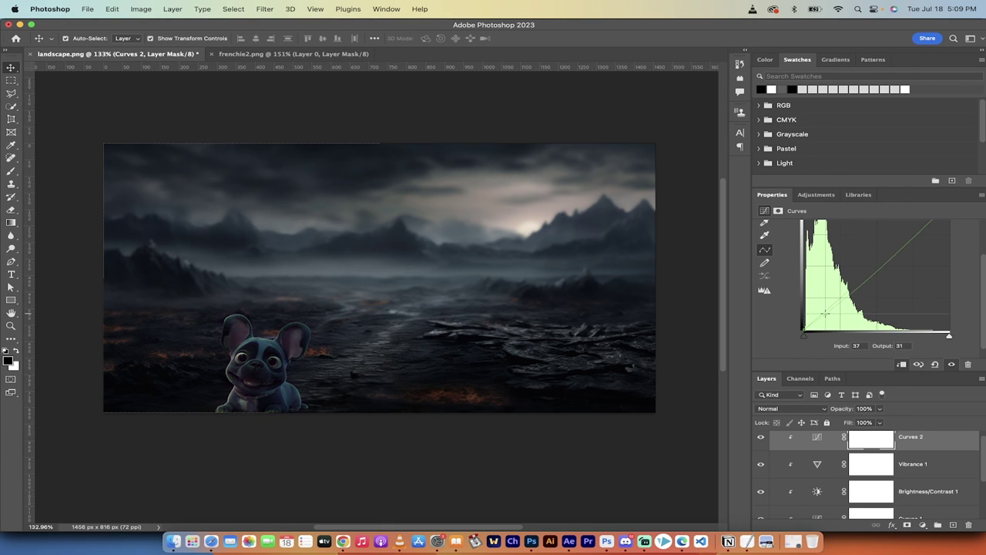
left_click(892, 258)
scroll(895, 263, "up", 1)
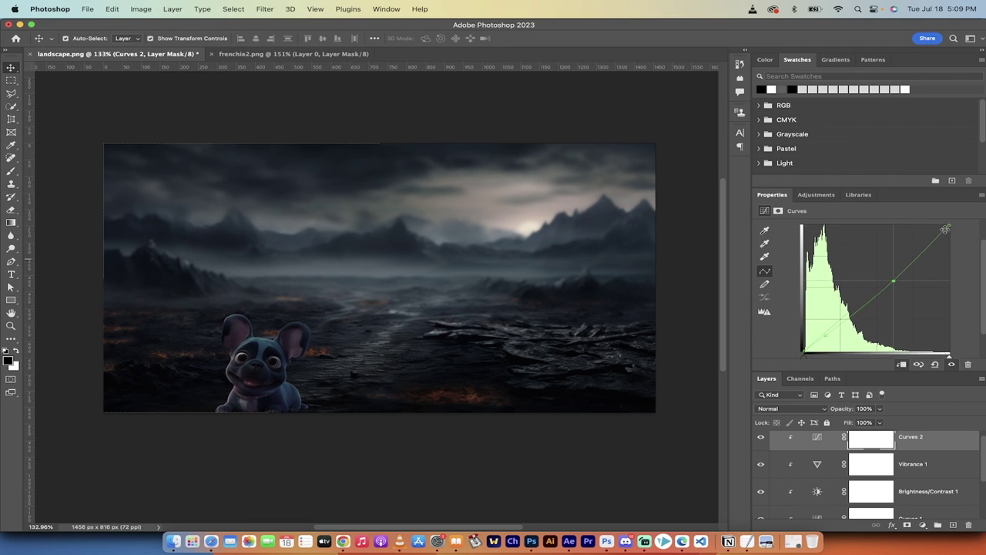
left_click_drag(945, 229, 922, 255)
left_click(895, 281)
scroll(923, 454, "up", 1)
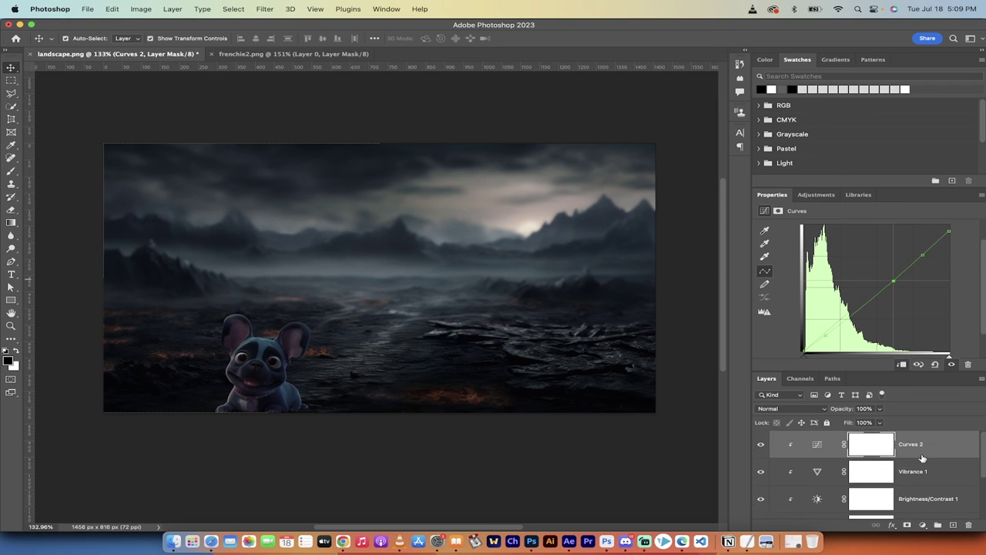
- Enlarge the layer list and add a Levels adjustment above Curves 2, clipped to the bulldog
left_click(923, 456)
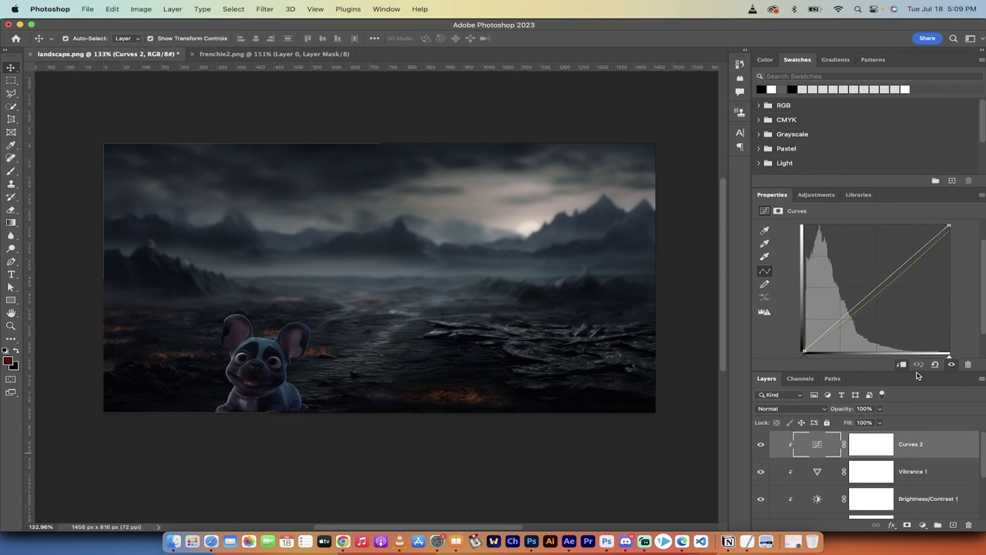
left_click_drag(917, 371, 917, 326)
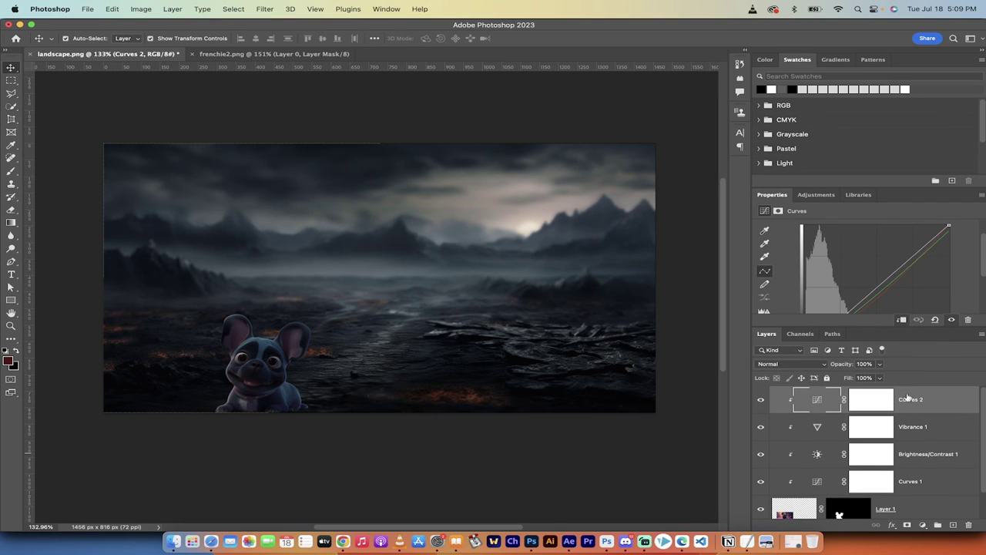
left_click(922, 526)
scroll(922, 528, "down", 2)
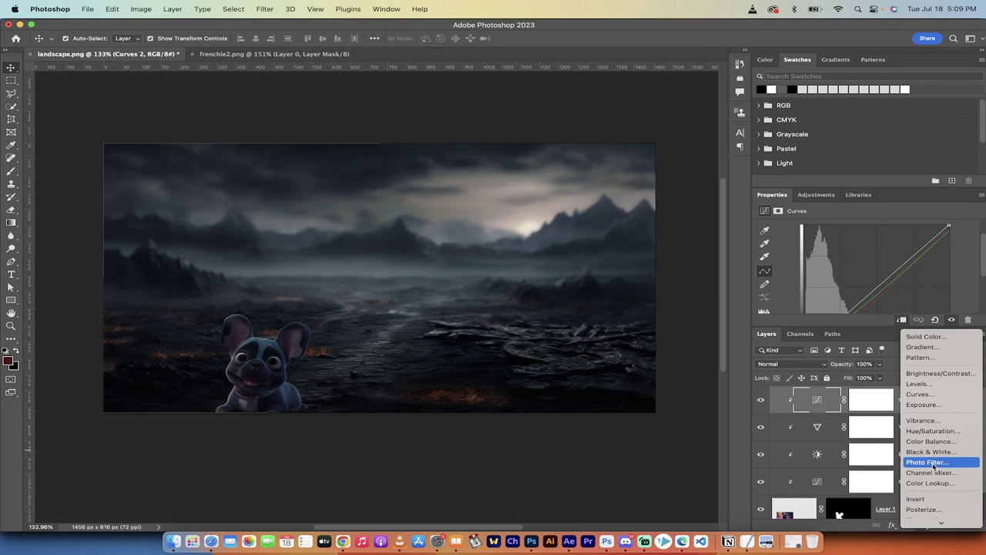
left_click(938, 387)
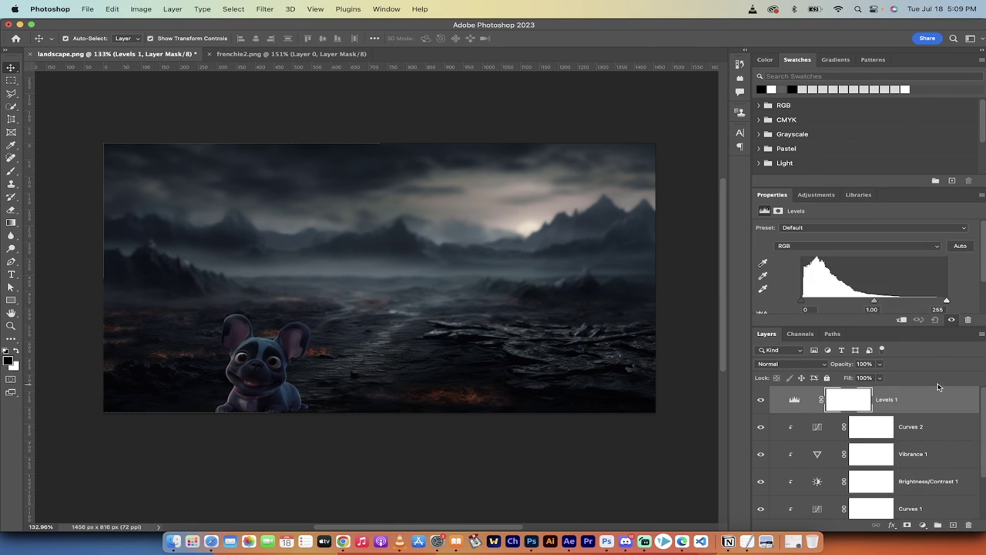
left_click(892, 412, "alt")
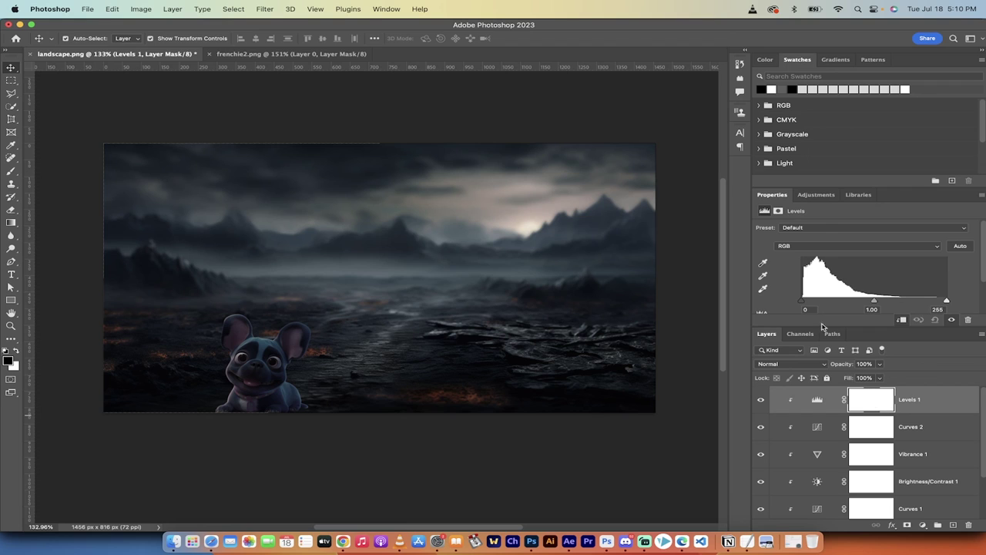
- Brighten the bulldog's highlights in Levels 1 by setting the white input to 226, with the midtone at 1.00
mouse_move(802, 304)
left_mouse_down()
mouse_move(810, 303)
mouse_move(802, 303)
left_mouse_up()
left_click_drag(873, 304, 868, 304)
mouse_move(947, 302)
left_mouse_down()
mouse_move(921, 303)
mouse_move(932, 302)
left_mouse_up()
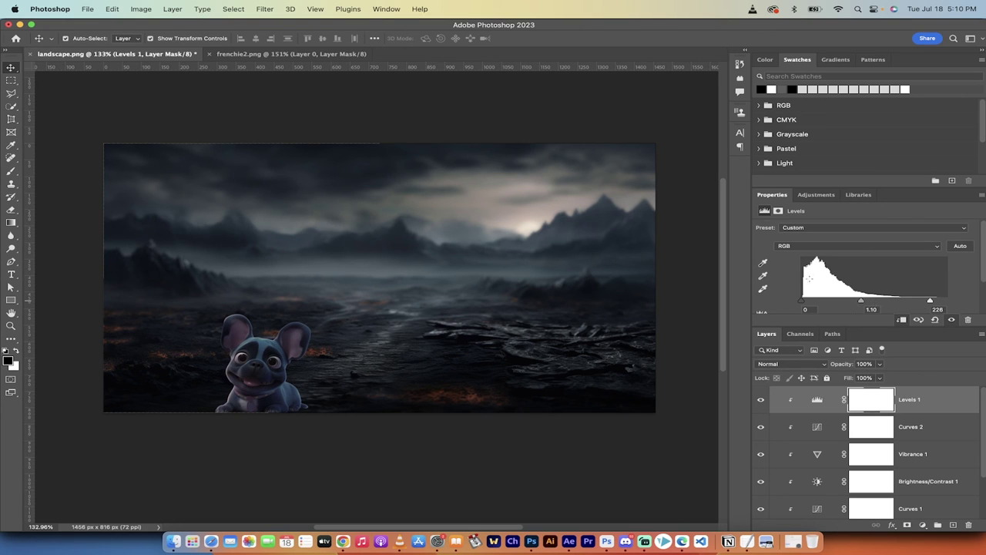
scroll(809, 278, "down", 2)
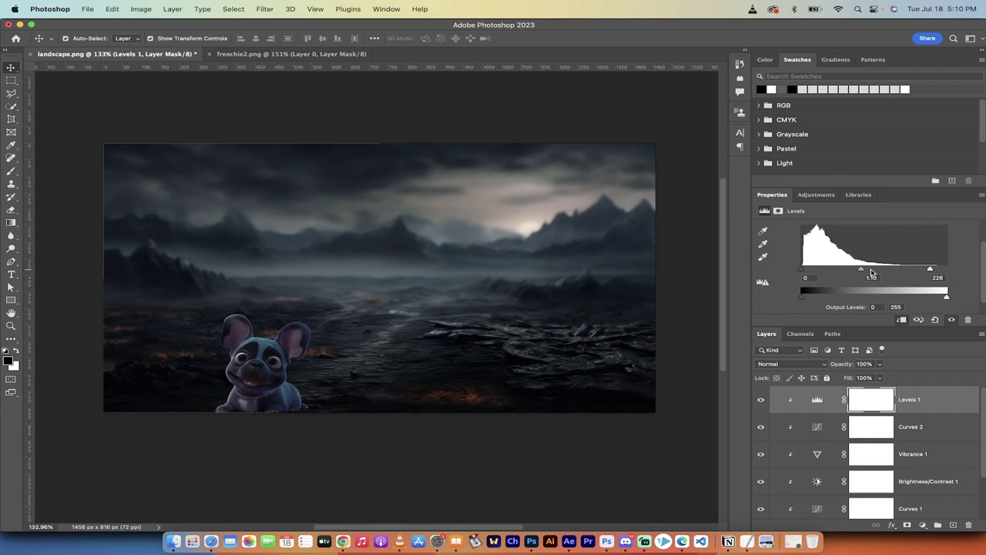
left_click_drag(861, 270, 861, 271)
scroll(583, 340, "up", 2)
scroll(583, 340, "down", 2)
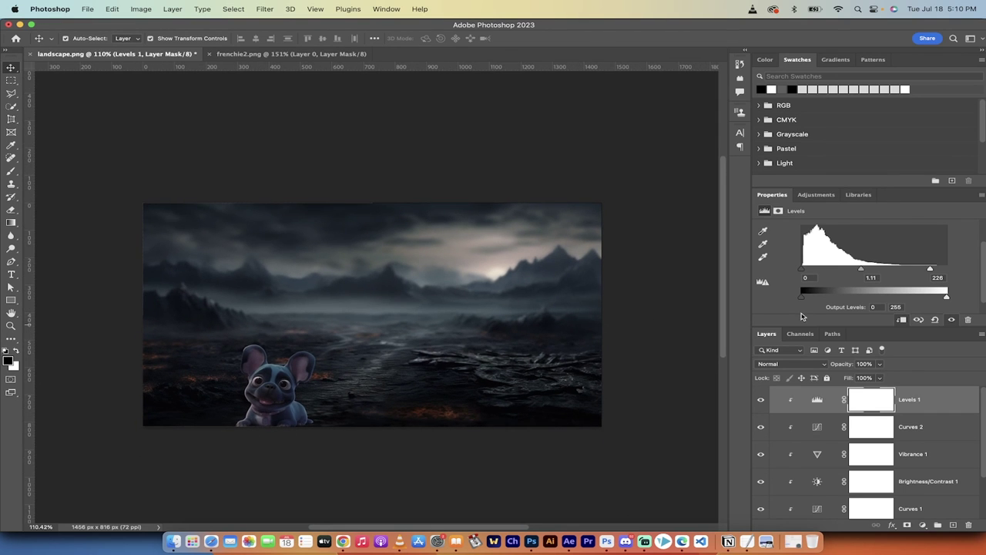
left_click_drag(865, 274, 866, 271)
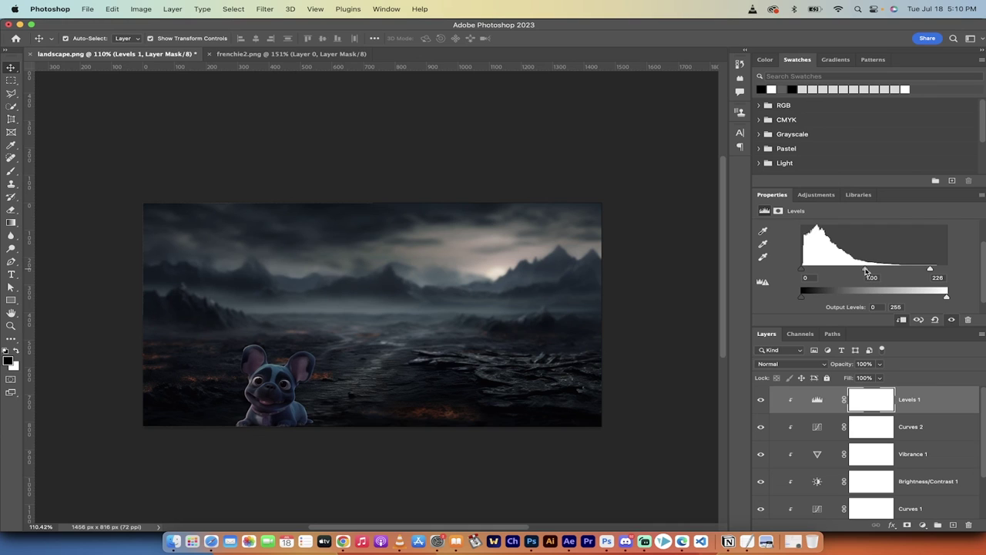